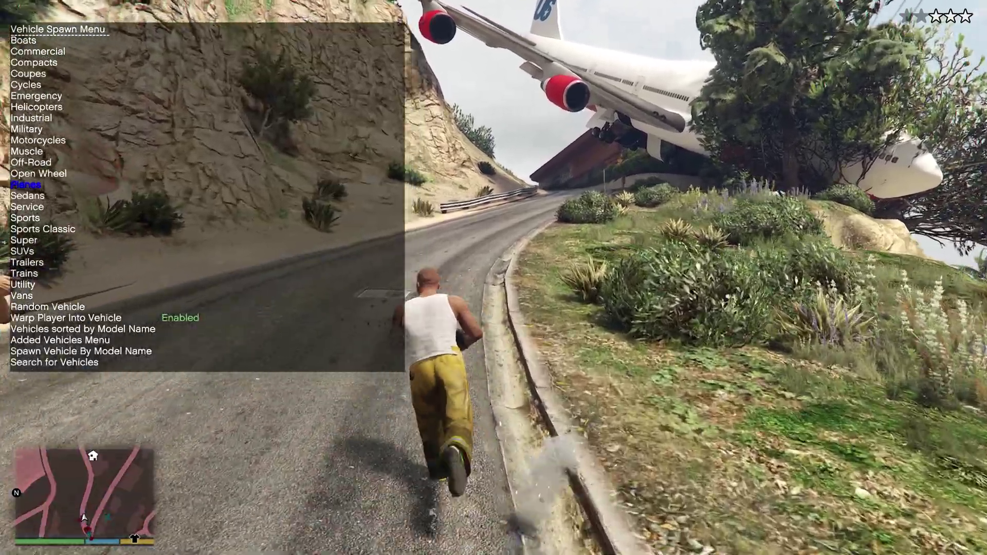
Open the trainer's Vehicle Spawn Menu and show the Planes list, with the Cargo Plane and Jet.
{"action": "key", "text": "Return"}
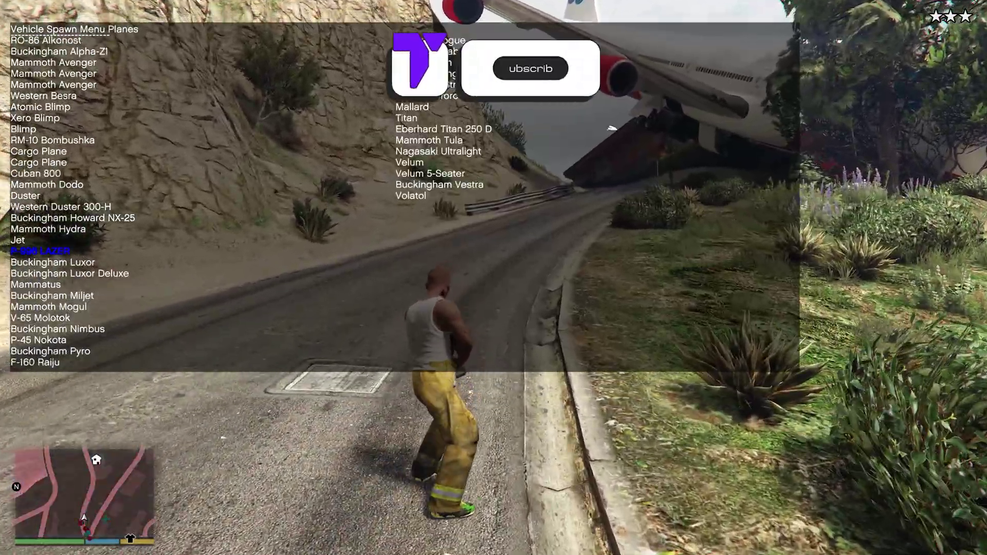
{"action": "key", "text": "Return"}
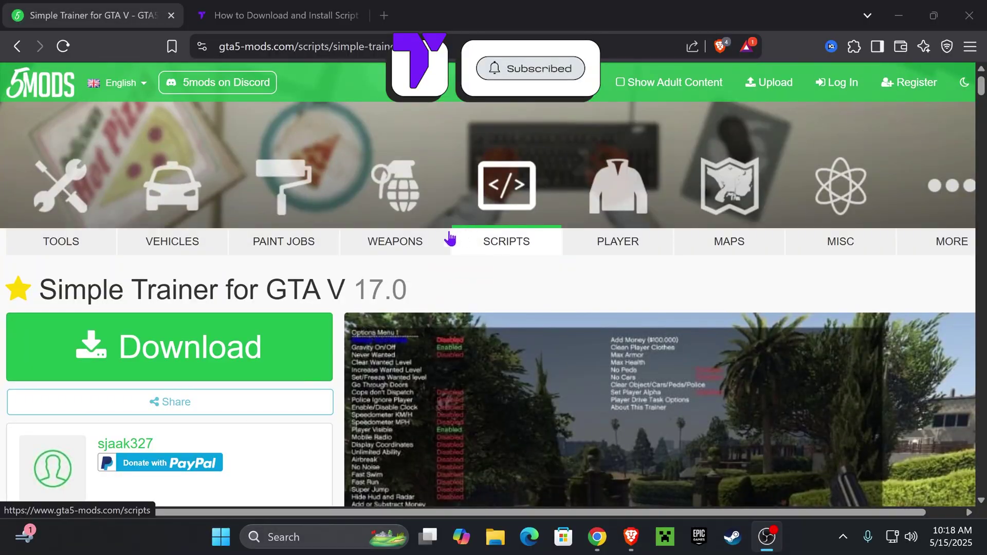
Download the Simple Trainer archive a85e39-TrainerV.rar from GTA5-Mods.com and save it to Downloads.
{"action": "left_click_drag", "start_coordinate": [42, 282], "coordinate": [288, 289]}
{"action": "left_click", "coordinate": [288, 289]}
{"action": "scroll", "coordinate": [522, 272], "scroll_direction": "down", "scroll_amount": 10}
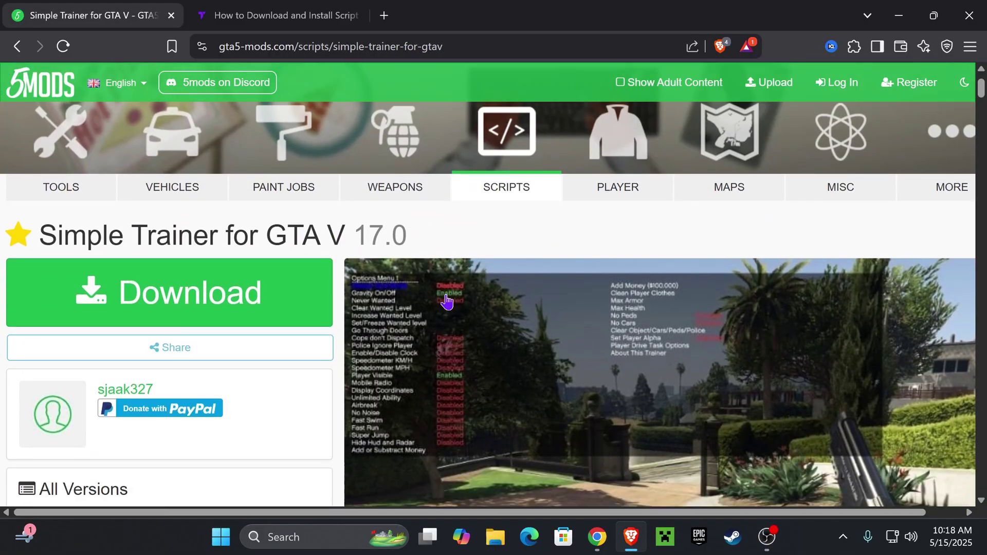
{"action": "scroll", "coordinate": [521, 273], "scroll_direction": "up", "scroll_amount": 10}
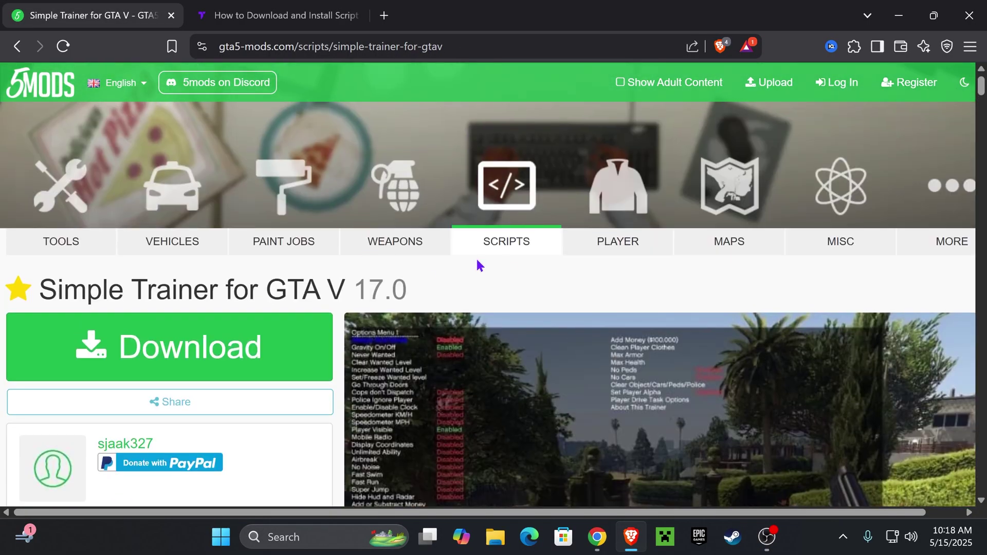
{"action": "scroll", "coordinate": [493, 277], "scroll_direction": "down", "scroll_amount": 4}
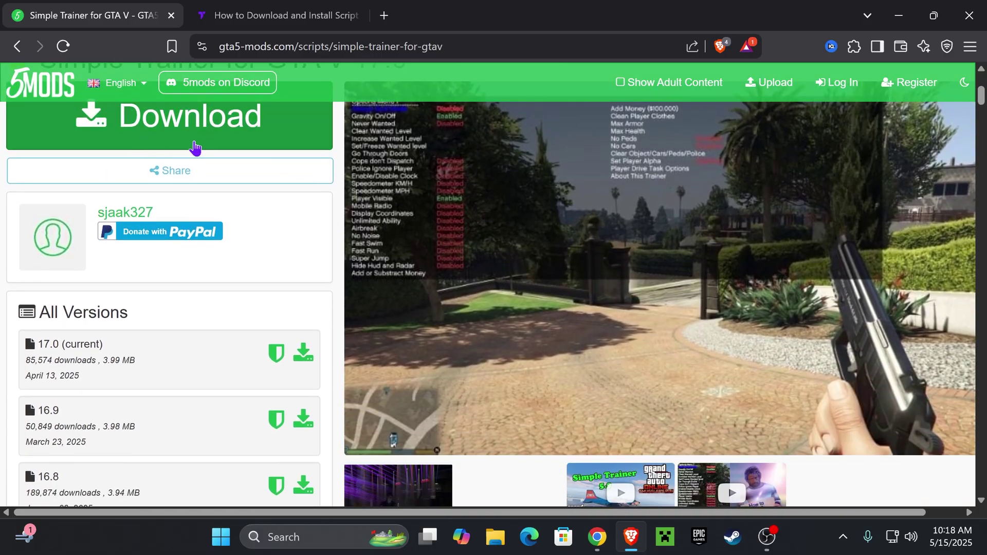
{"action": "scroll", "coordinate": [352, 180], "scroll_direction": "up", "scroll_amount": 1}
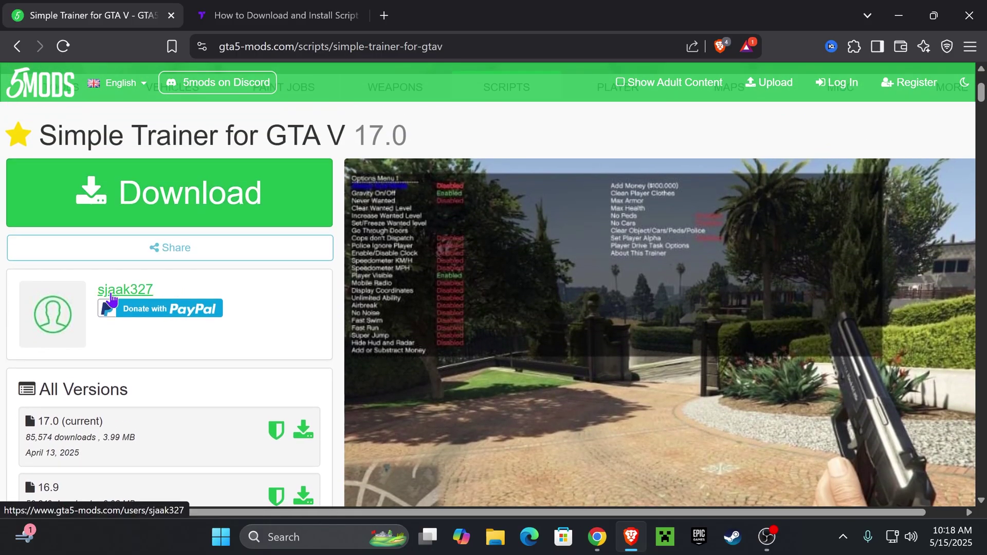
{"action": "scroll", "coordinate": [31, 296], "scroll_direction": "up", "scroll_amount": 1}
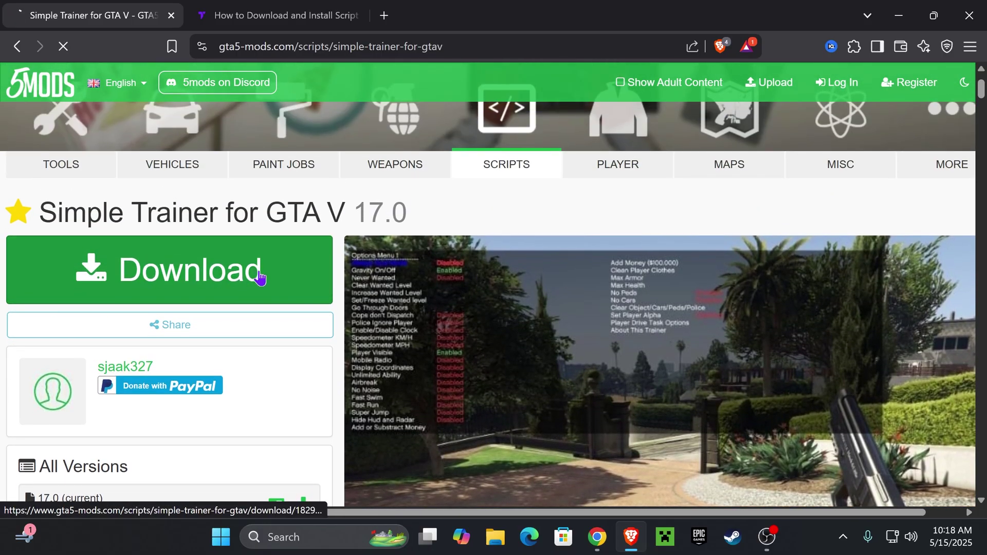
{"action": "scroll", "coordinate": [552, 252], "scroll_direction": "down", "scroll_amount": 3}
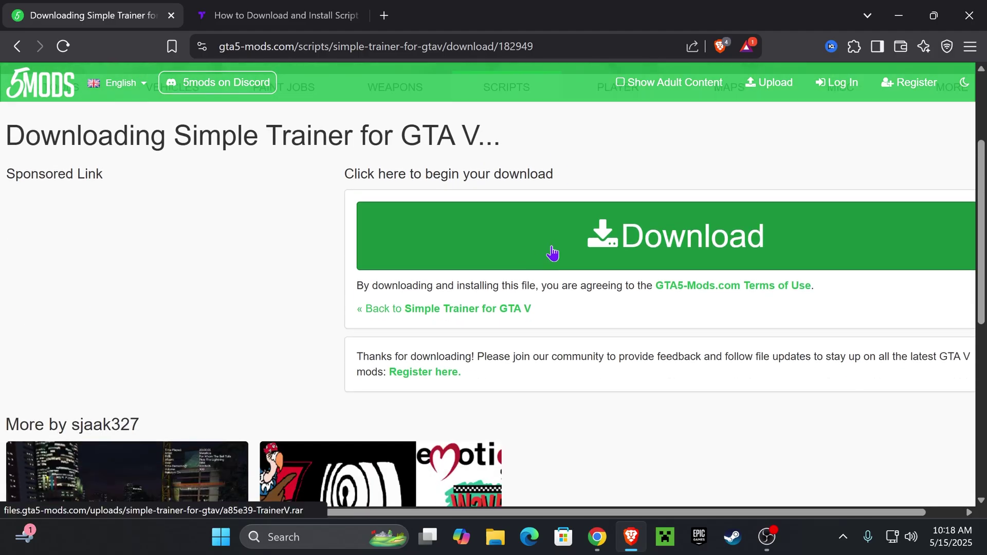
{"action": "left_click", "coordinate": [640, 237]}
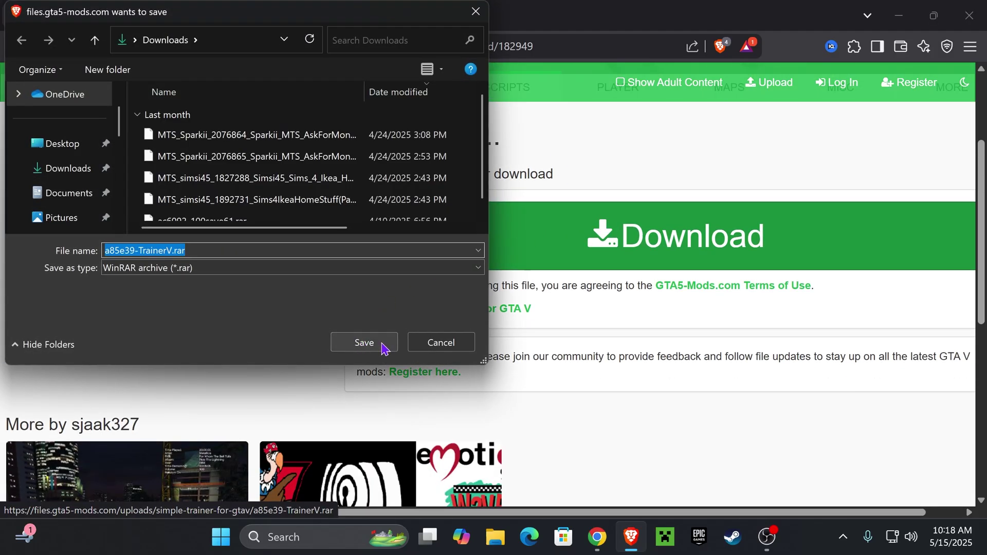
{"action": "left_click", "coordinate": [391, 346]}
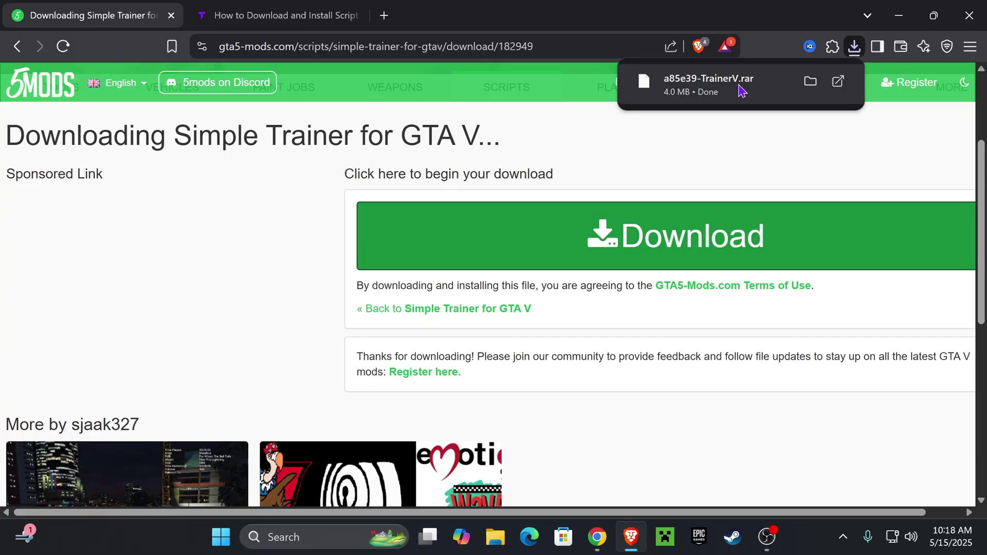
Copy a85e39-TrainerV.rar from the recent downloads list onto the desktop, then re-maximize the browser.
{"action": "left_click_drag", "start_coordinate": [689, 9], "coordinate": [566, 345]}
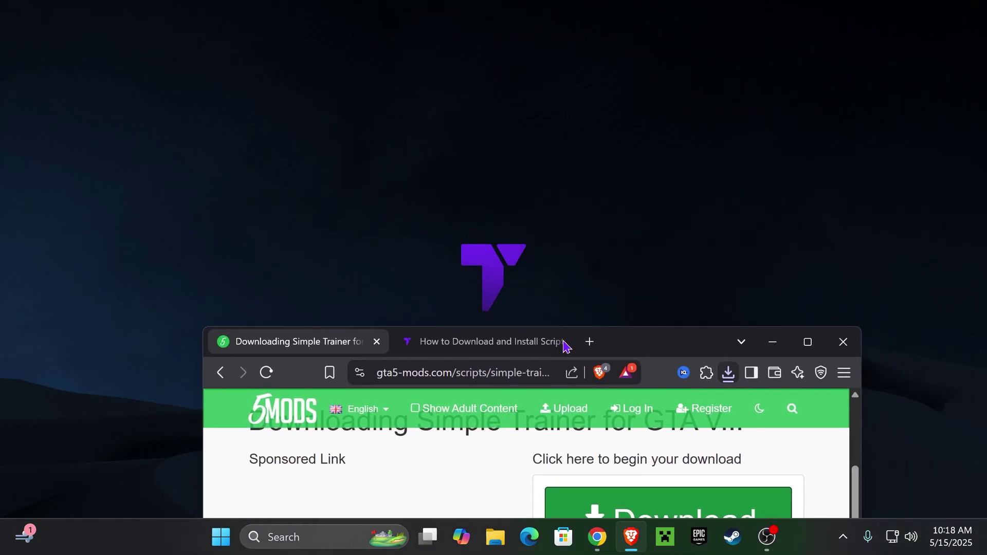
{"action": "left_click", "coordinate": [729, 374]}
{"action": "left_click_drag", "start_coordinate": [581, 252], "coordinate": [530, 94]}
{"action": "left_click_drag", "start_coordinate": [529, 94], "coordinate": [301, 149]}
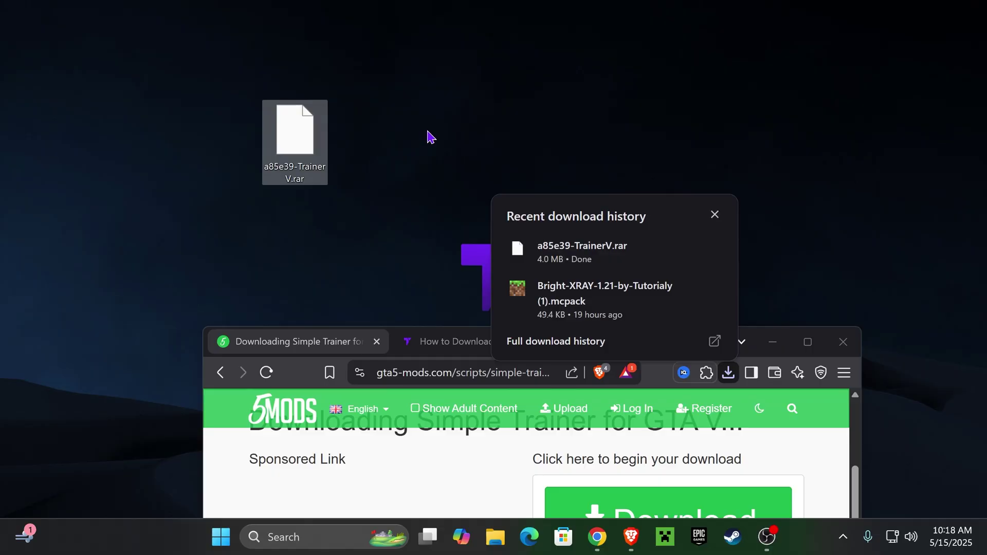
{"action": "left_click", "coordinate": [334, 144]}
{"action": "double_click", "coordinate": [654, 340]}
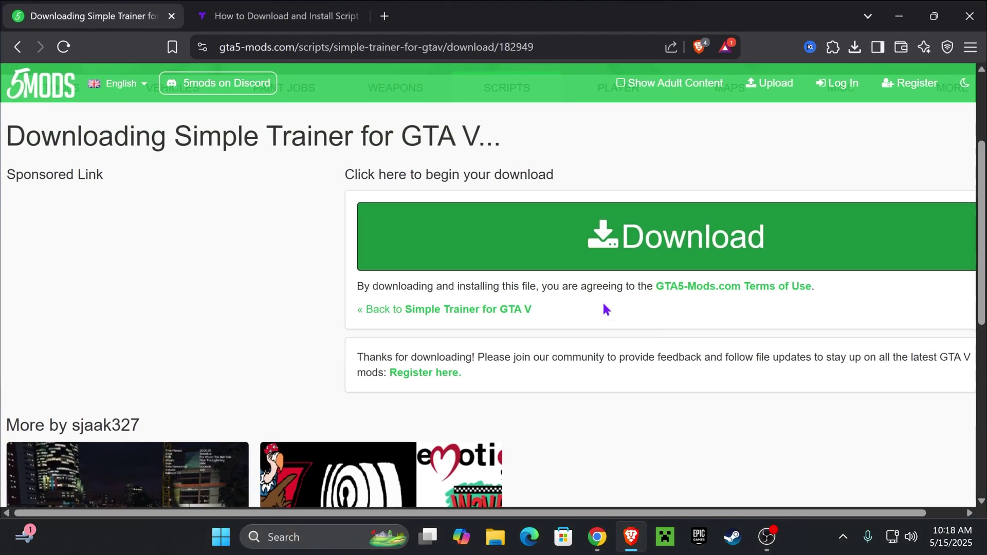
Return to the Tutorialy Script Hook V guide and scroll to Step 1: Download Script Hook V.
{"action": "left_click", "coordinate": [283, 16]}
{"action": "scroll", "coordinate": [430, 241], "scroll_direction": "down", "scroll_amount": 5}
{"action": "scroll", "coordinate": [423, 187], "scroll_direction": "up", "scroll_amount": 5}
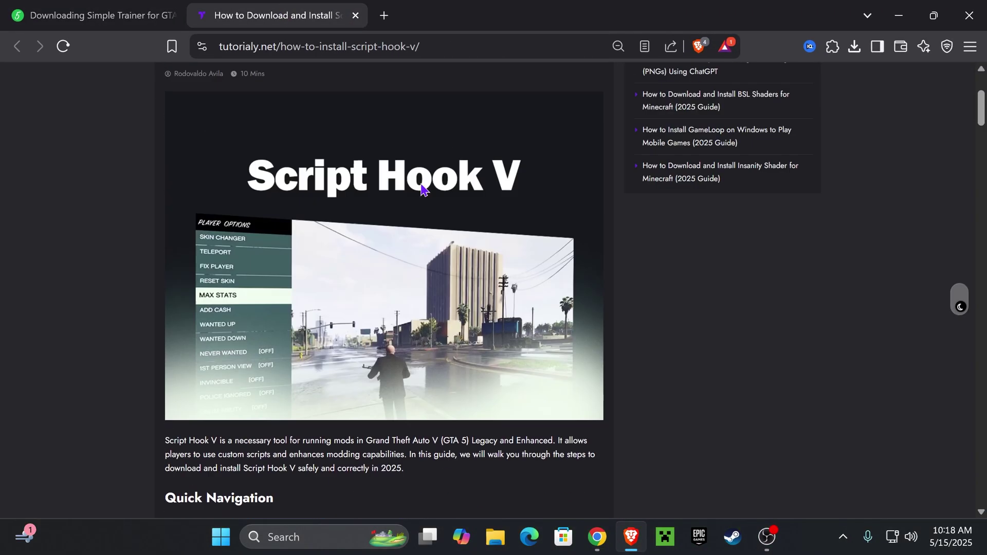
{"action": "left_click_drag", "start_coordinate": [165, 205], "coordinate": [439, 239]}
{"action": "left_click", "coordinate": [438, 241]}
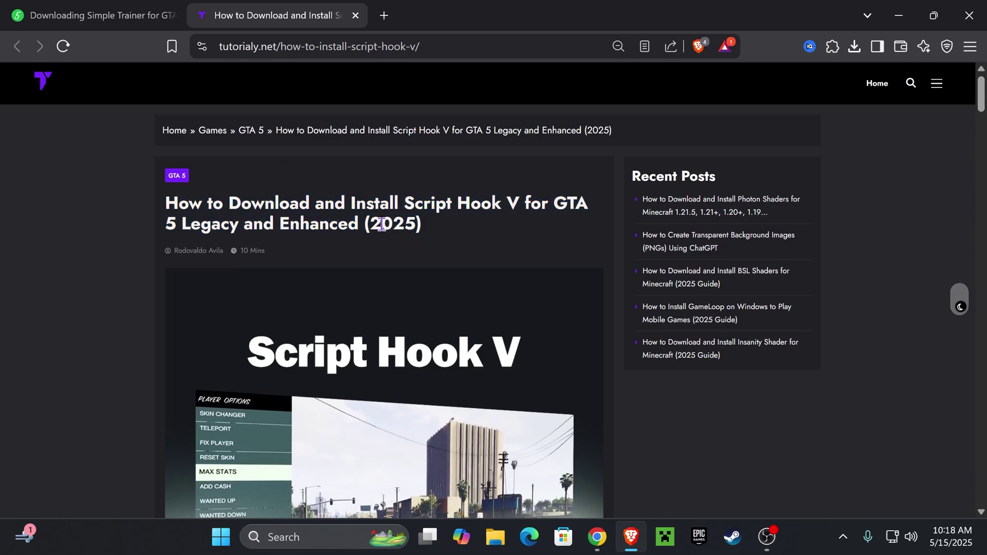
{"action": "left_click", "coordinate": [92, 16]}
{"action": "scroll", "coordinate": [379, 251], "scroll_direction": "down", "scroll_amount": 2}
{"action": "key", "text": "ctrl+Tab"}
{"action": "scroll", "coordinate": [430, 235], "scroll_direction": "down", "scroll_amount": 4}
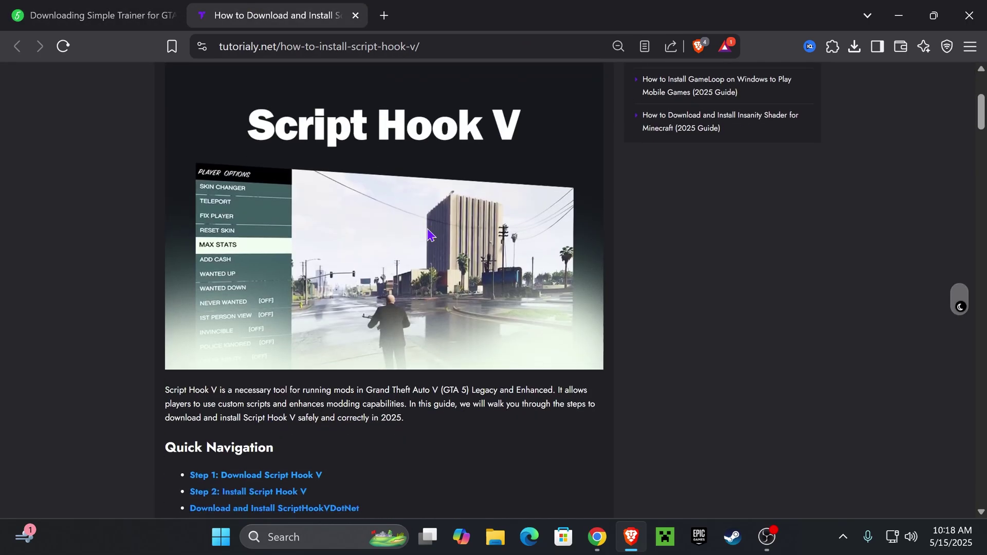
{"action": "scroll", "coordinate": [430, 235], "scroll_direction": "down", "scroll_amount": 20}
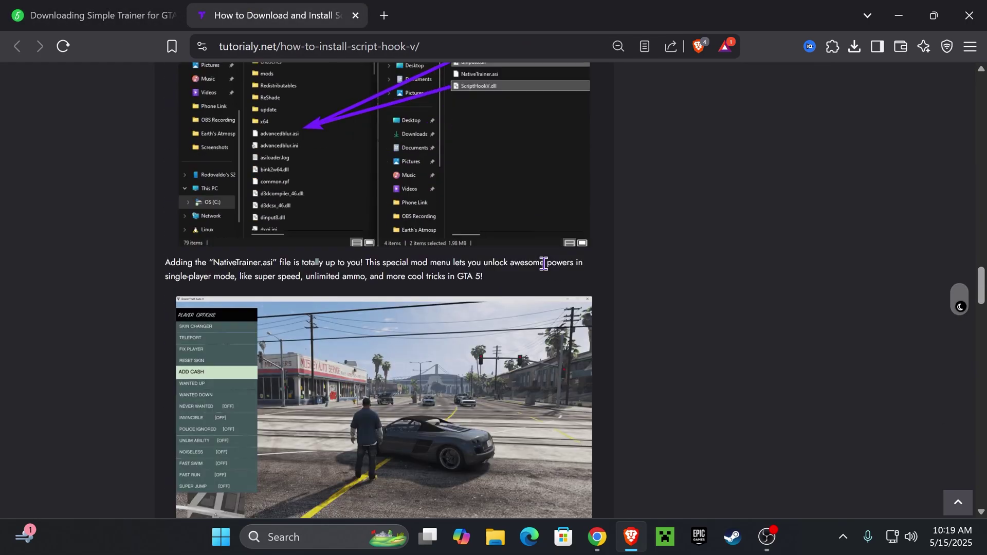
{"action": "scroll", "coordinate": [544, 263], "scroll_direction": "up", "scroll_amount": 20}
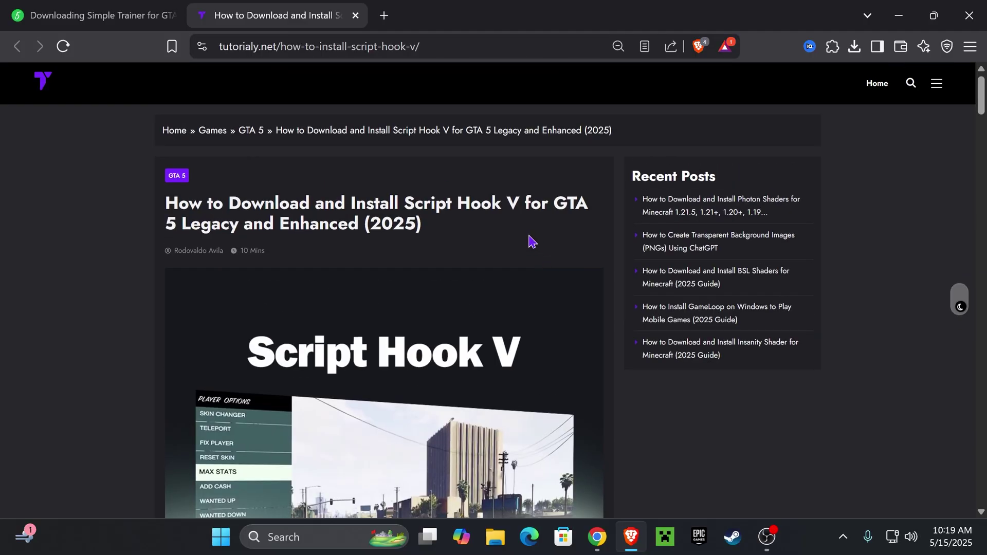
{"action": "scroll", "coordinate": [514, 228], "scroll_direction": "down", "scroll_amount": 10}
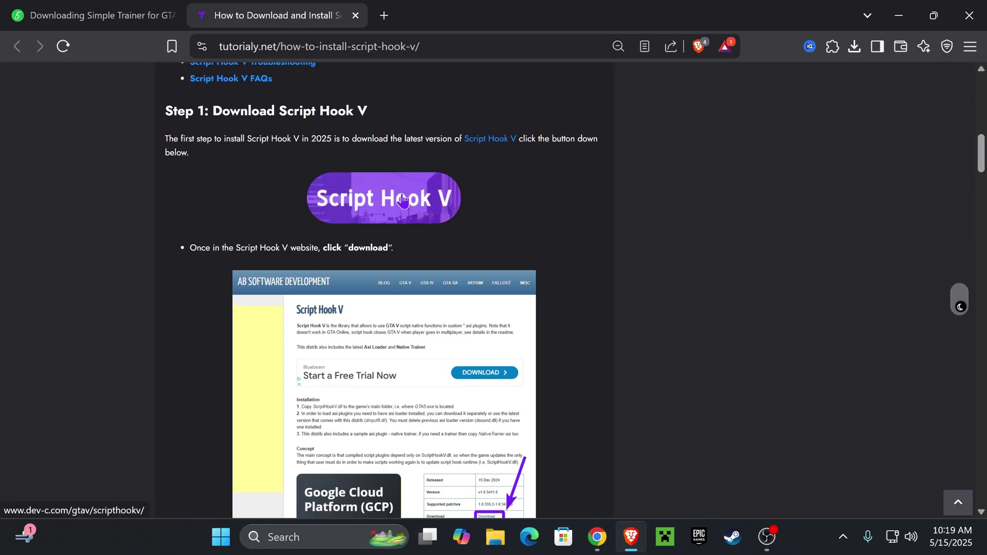
Download ScriptHookV_3521.0_814.9.zip from dev-c.com, keeping it despite the insecure-download warning.
{"action": "left_click", "coordinate": [410, 207]}
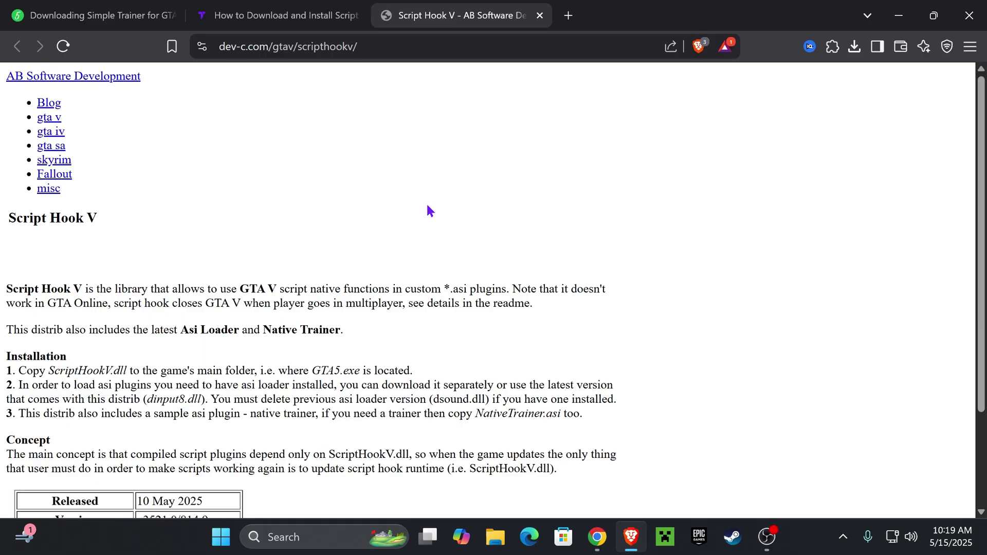
{"action": "scroll", "coordinate": [430, 211], "scroll_direction": "down", "scroll_amount": 3}
{"action": "scroll", "coordinate": [458, 211], "scroll_direction": "up", "scroll_amount": 3}
{"action": "scroll", "coordinate": [318, 200], "scroll_direction": "down", "scroll_amount": 3}
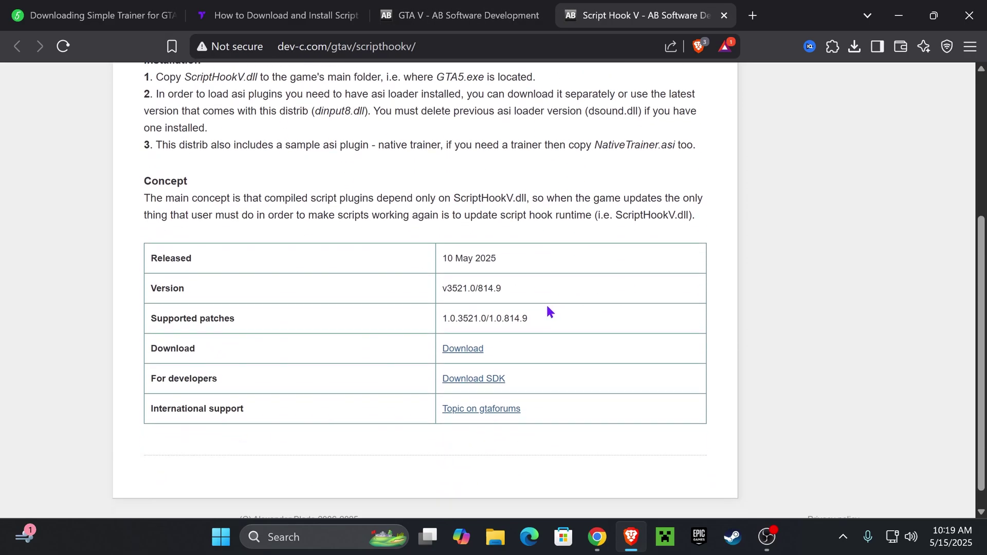
{"action": "left_click", "coordinate": [473, 352]}
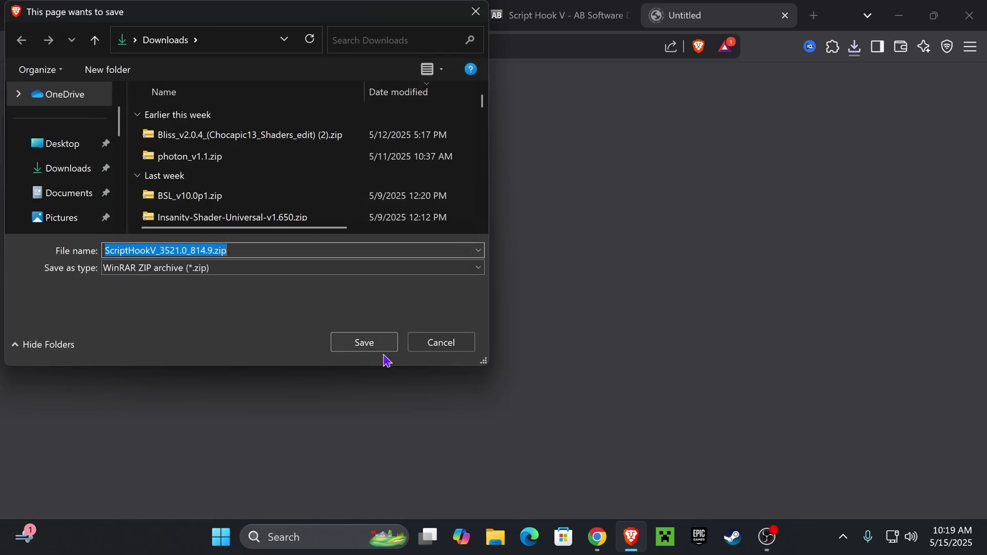
{"action": "left_click", "coordinate": [386, 342]}
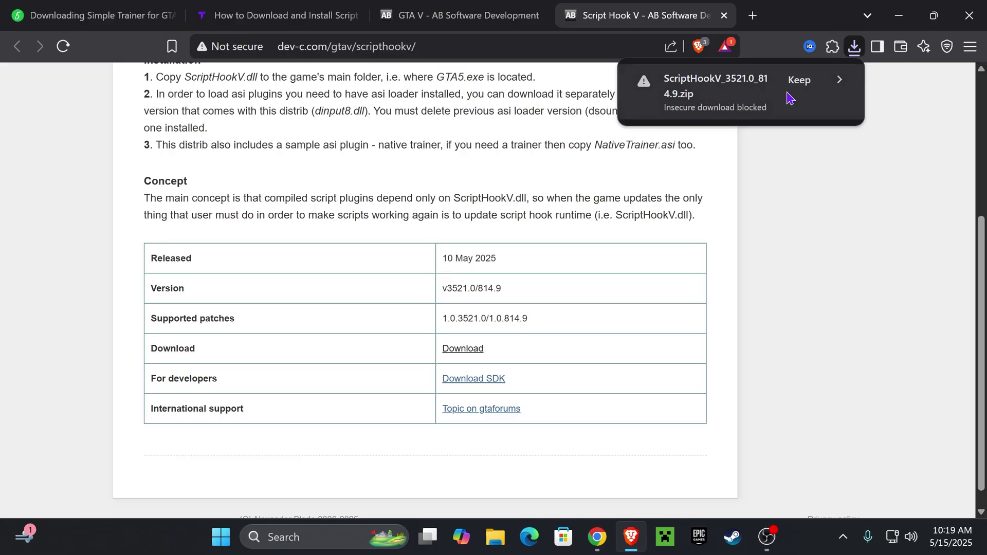
{"action": "left_click", "coordinate": [799, 80]}
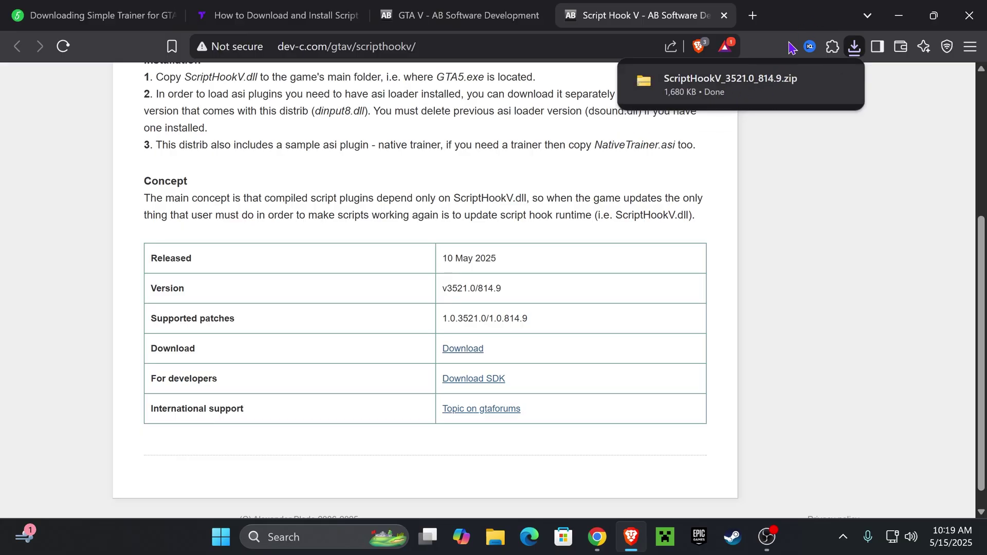
Place the ScriptHookV_3521.0_814.9.zip download on the desktop beside the trainer archive.
{"action": "left_click_drag", "start_coordinate": [811, 12], "coordinate": [640, 352]}
{"action": "left_click", "coordinate": [688, 373]}
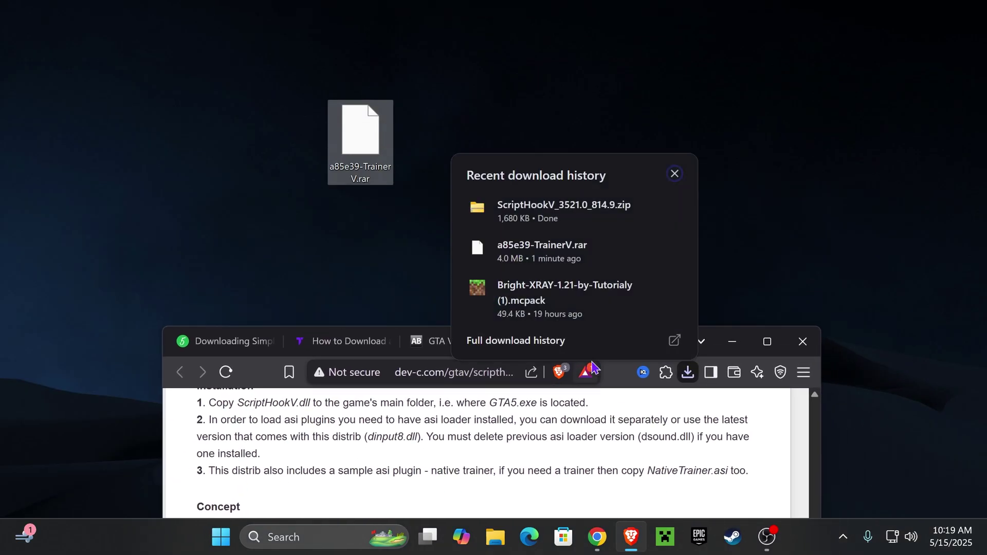
{"action": "left_click_drag", "start_coordinate": [529, 214], "coordinate": [426, 149]}
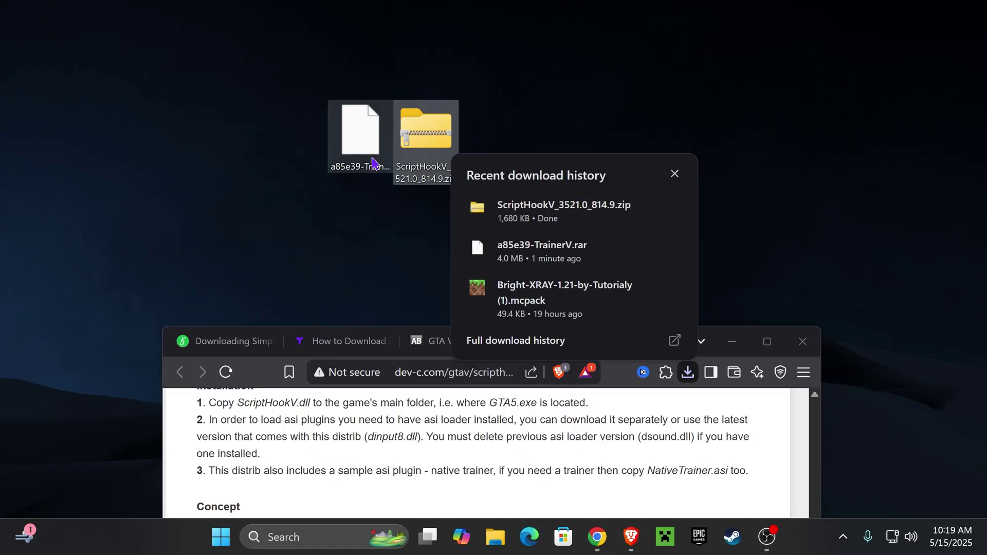
Minimize the browser to show both downloaded files on the desktop.
{"action": "left_click", "coordinate": [735, 342]}
{"action": "left_click_drag", "start_coordinate": [622, 177], "coordinate": [288, 103]}
{"action": "left_click", "coordinate": [539, 144]}
{"action": "left_click_drag", "start_coordinate": [613, 199], "coordinate": [319, 99]}
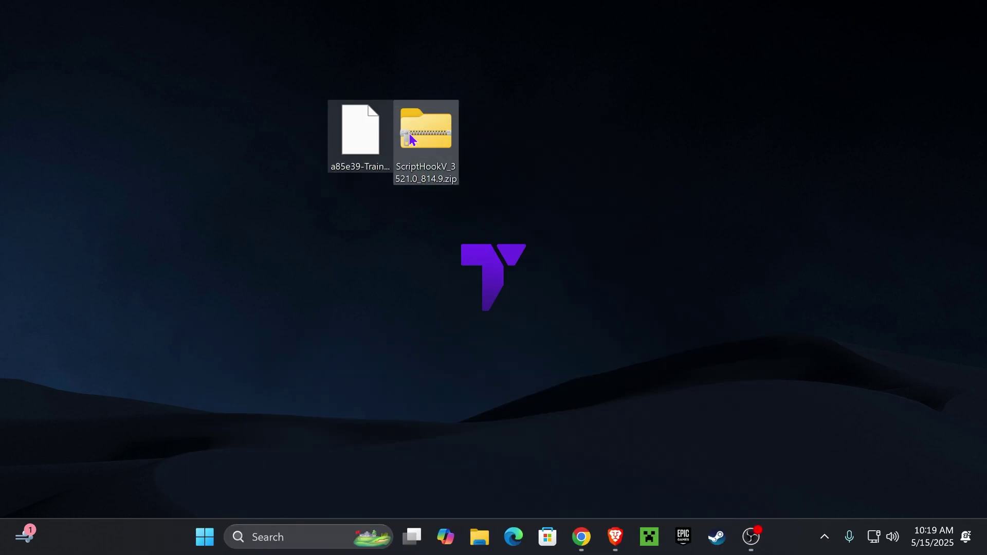
{"action": "left_click", "coordinate": [544, 149]}
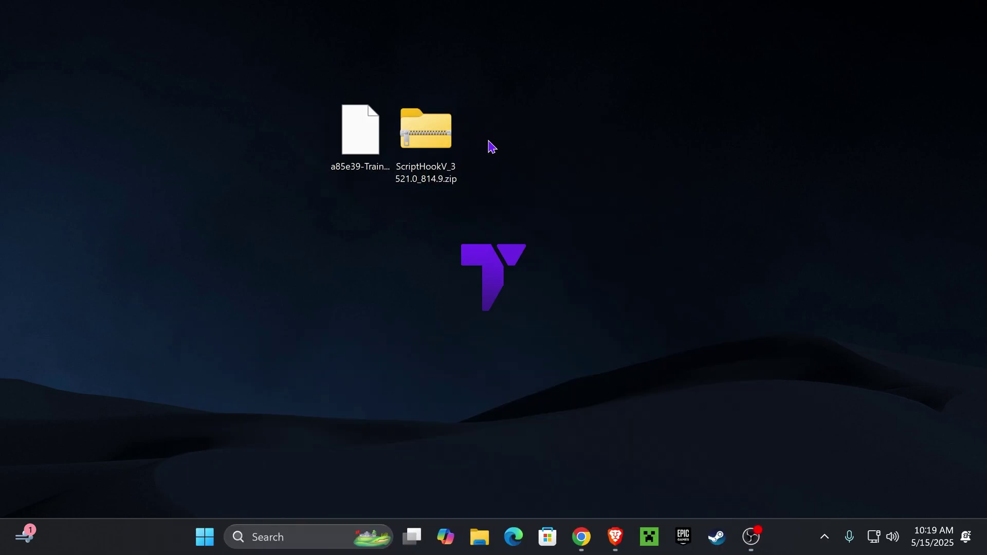
Extract the Script Hook V zip into a ScriptHookV_3521.0_814.9 folder, then select the original zip.
{"action": "right_click", "coordinate": [428, 132]}
{"action": "left_click", "coordinate": [506, 228]}
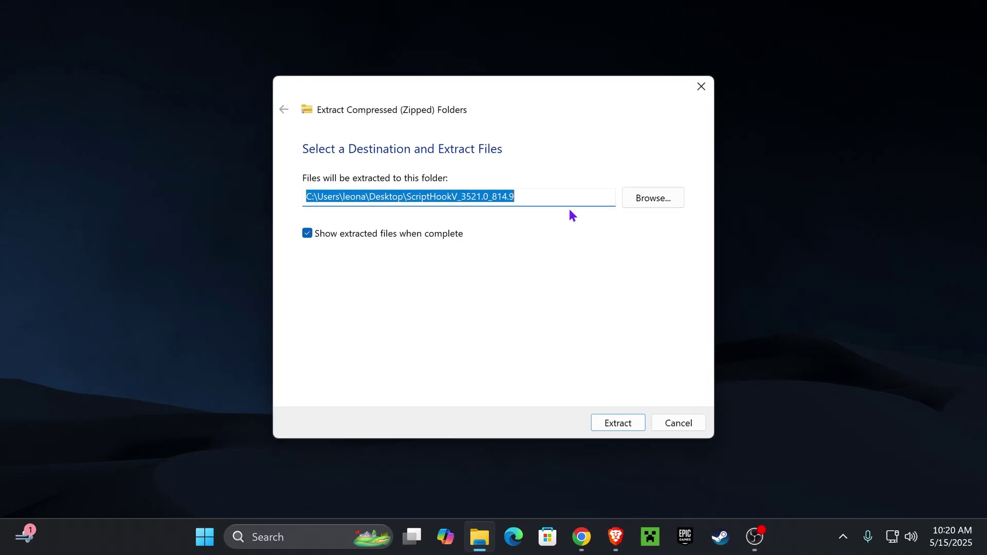
{"action": "left_click", "coordinate": [631, 421]}
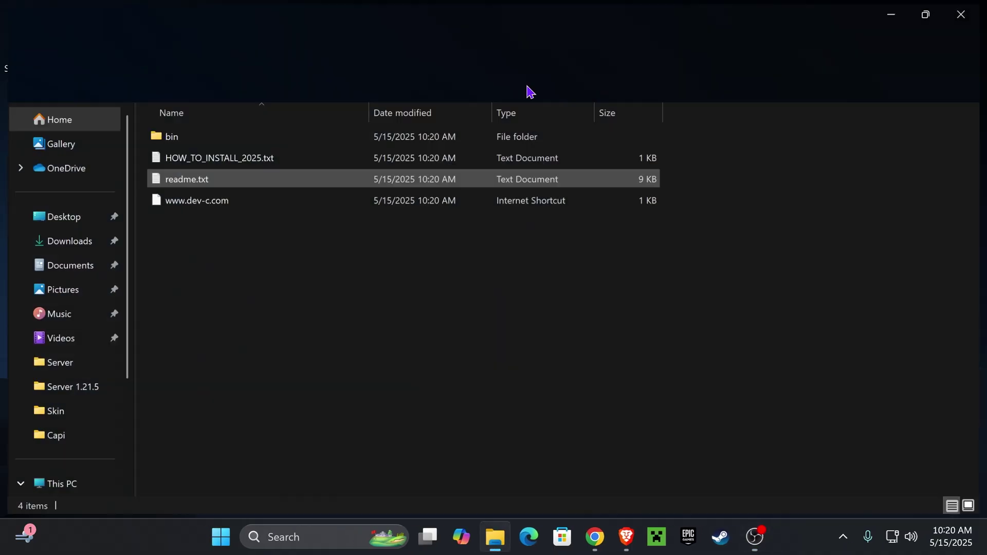
{"action": "left_click", "coordinate": [610, 245]}
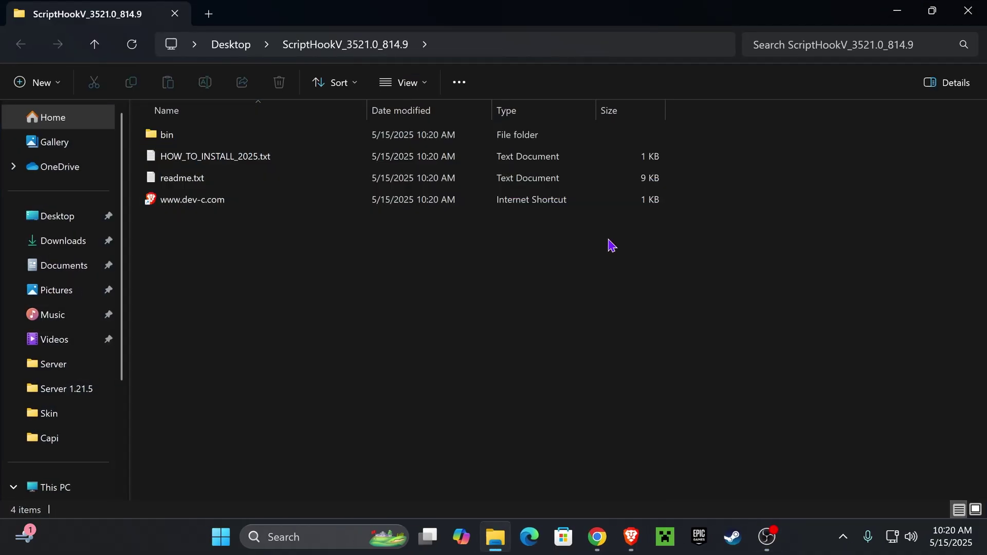
{"action": "left_click", "coordinate": [967, 10]}
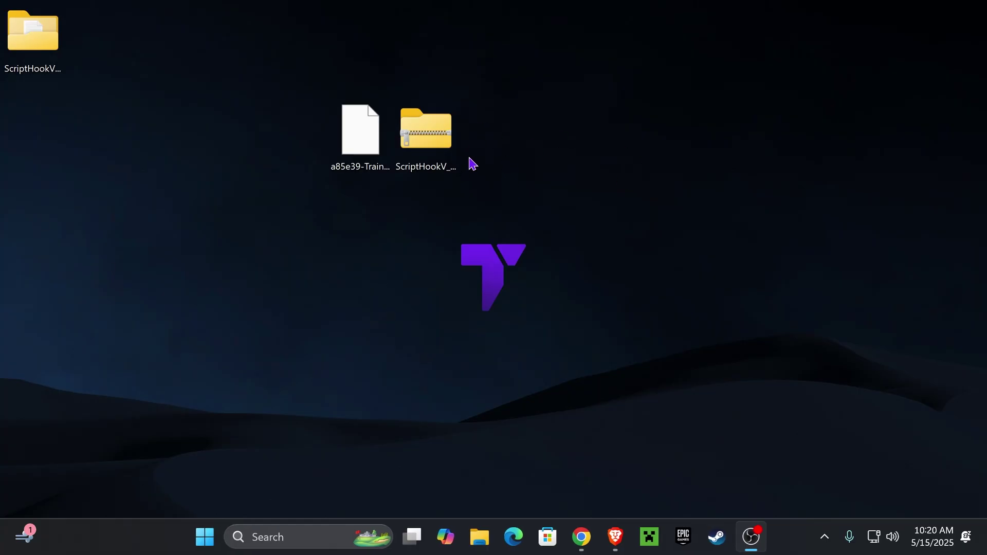
{"action": "left_click", "coordinate": [430, 145]}
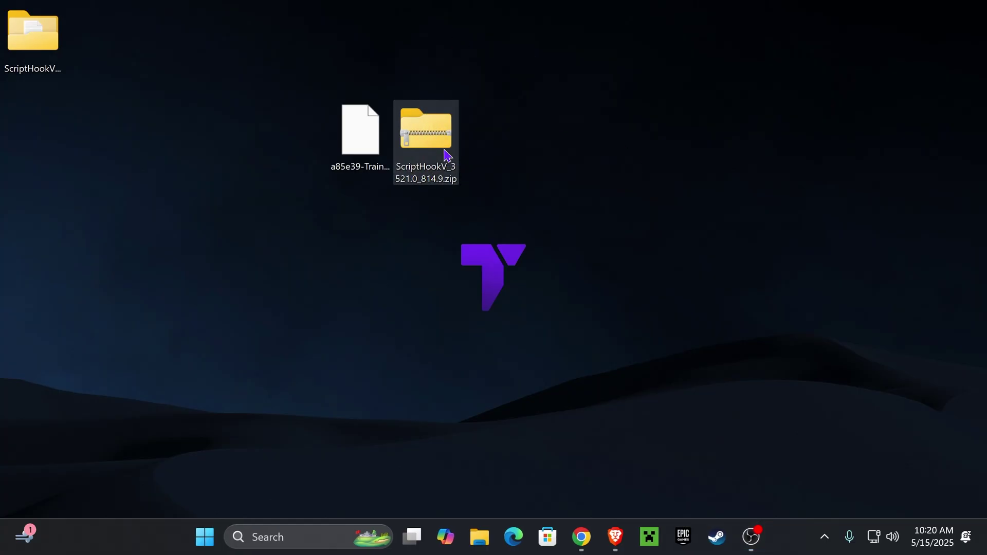
Delete the ScriptHookV zip and extract a85e39-TrainerV.rar into its own desktop folder.
{"action": "key", "text": "Delete"}
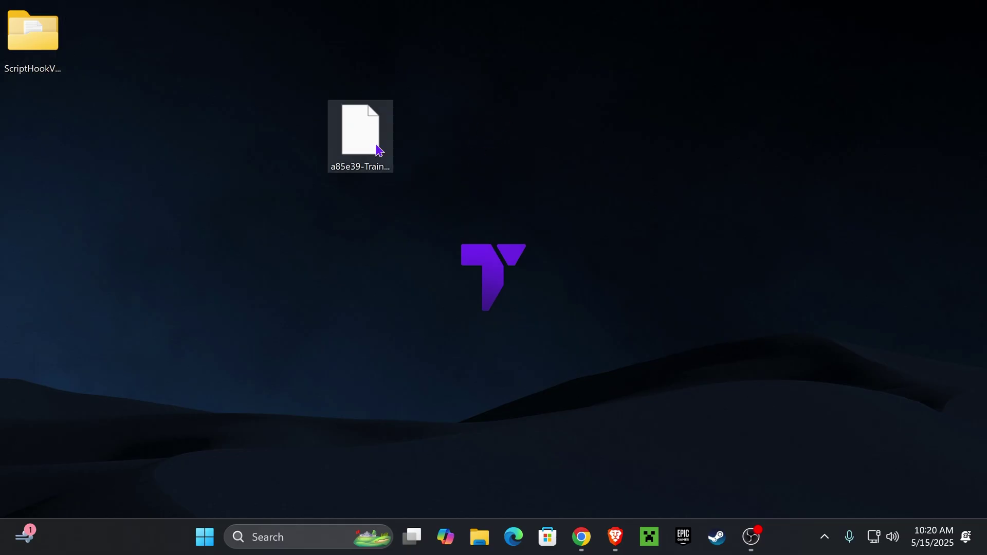
{"action": "right_click", "coordinate": [364, 142]}
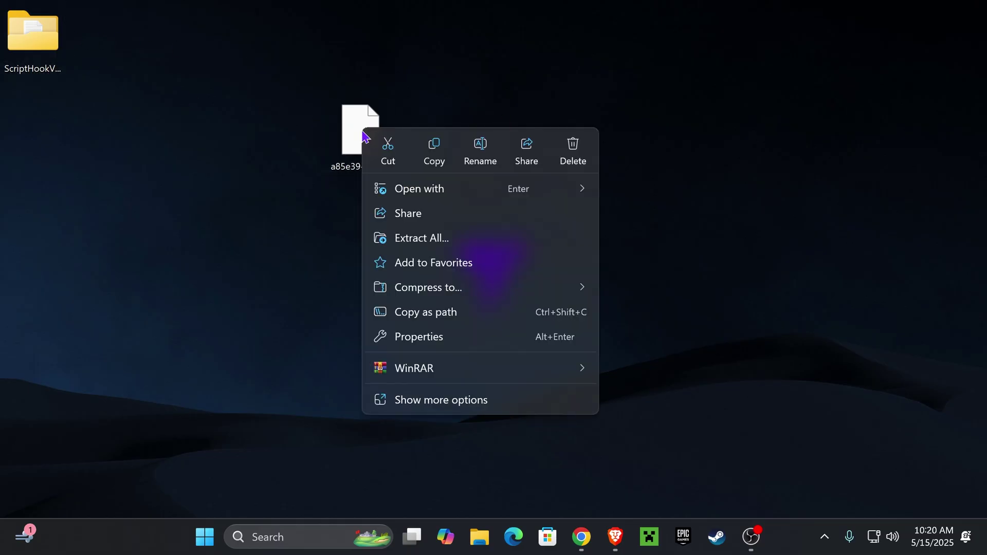
{"action": "left_click", "coordinate": [438, 239]}
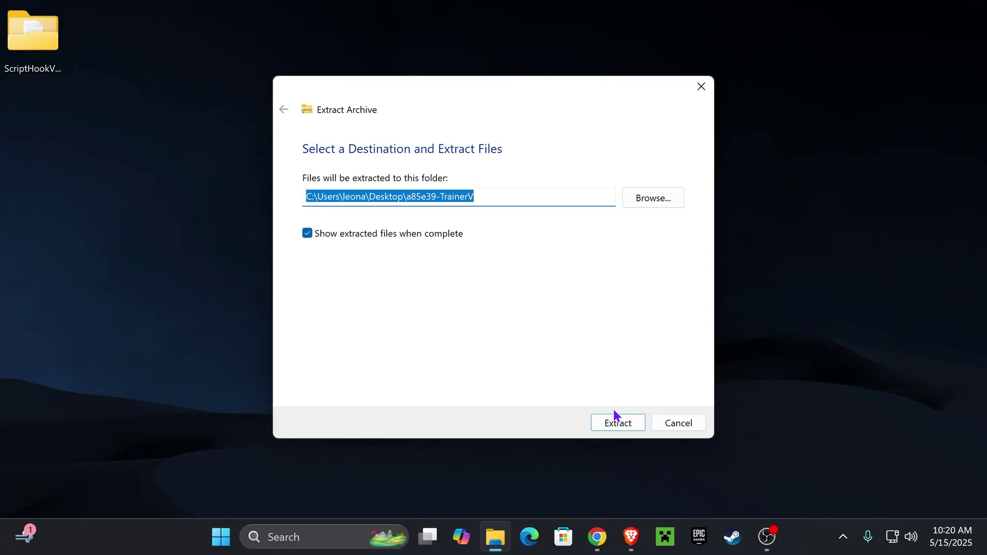
{"action": "left_click", "coordinate": [617, 421]}
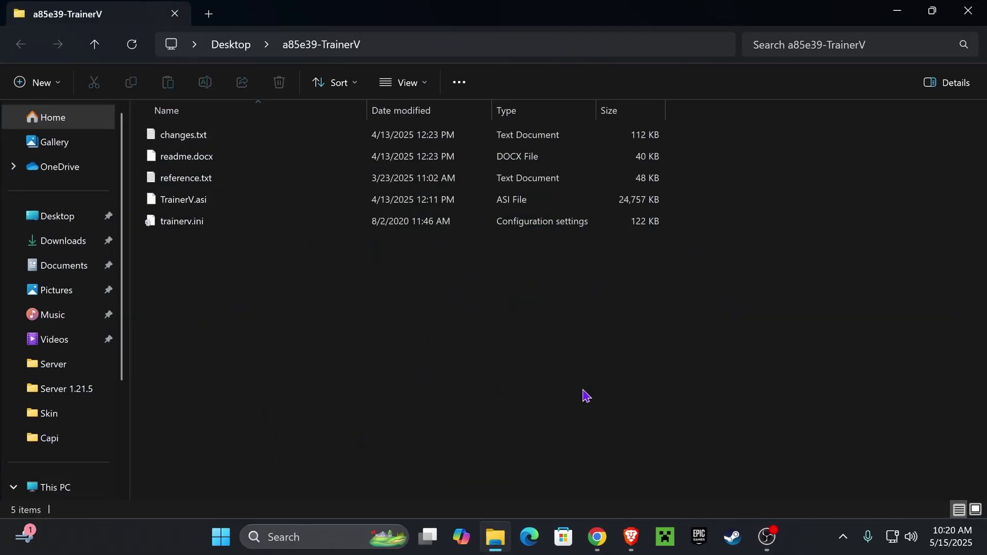
Close the extracted trainer folder's window and delete a85e39-TrainerV.rar from the desktop.
{"action": "left_click_drag", "start_coordinate": [583, 391], "coordinate": [292, 109]}
{"action": "key", "text": "alt+F4"}
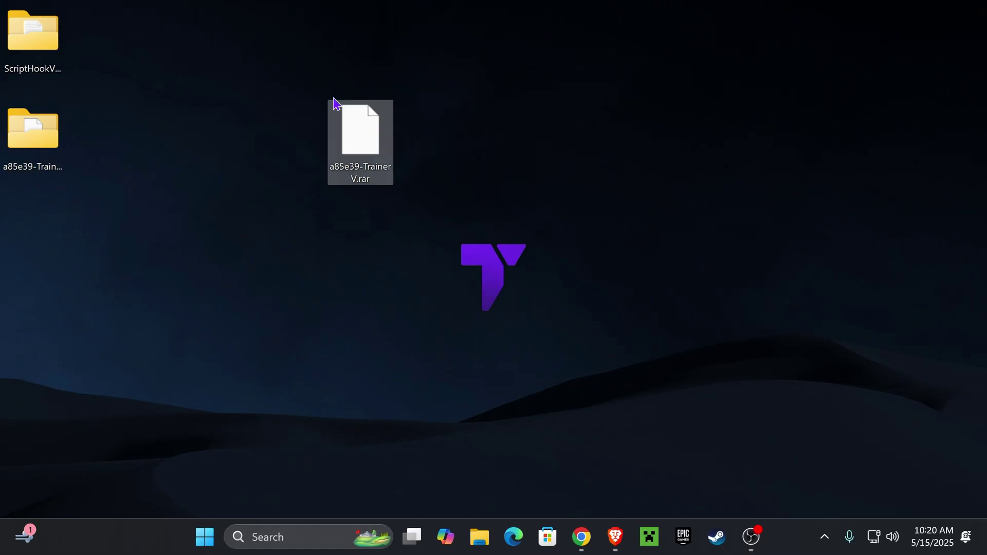
{"action": "key", "text": "Delete"}
{"action": "left_click_drag", "start_coordinate": [170, 209], "coordinate": [311, 154]}
Deselect the extracted folders and bring up Steam's options for Grand Theft Auto V Enhanced.
{"action": "left_click", "coordinate": [513, 136]}
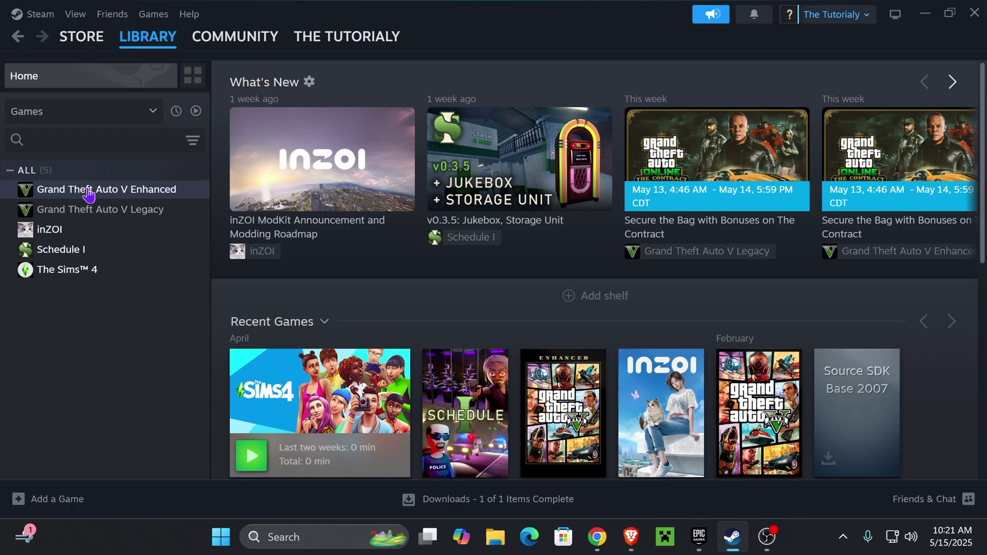
{"action": "right_click", "coordinate": [146, 189]}
Browse Grand Theft Auto V Enhanced's local files from Steam, then minimize Steam.
{"action": "mouse_move", "coordinate": [196, 281]}
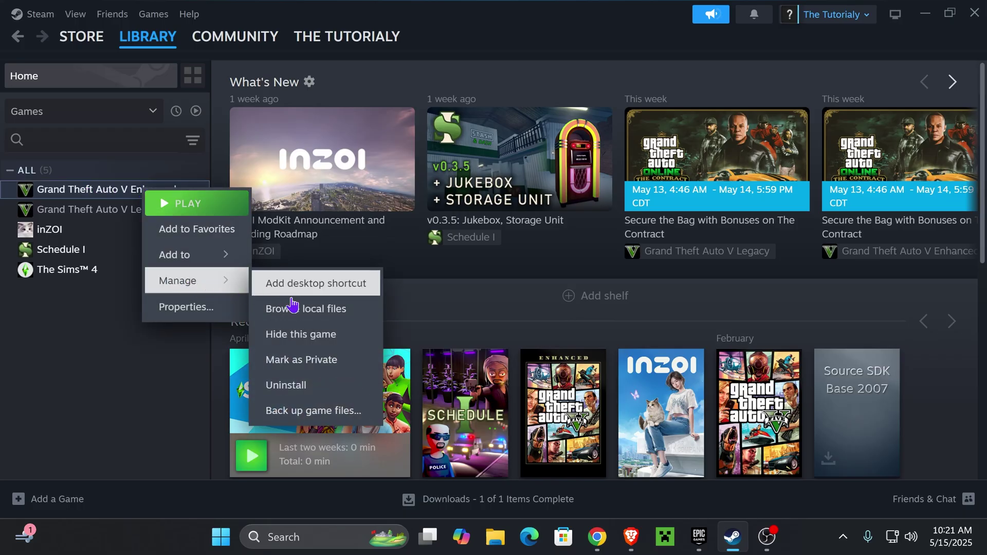
{"action": "left_click", "coordinate": [291, 308]}
{"action": "left_click", "coordinate": [925, 13]}
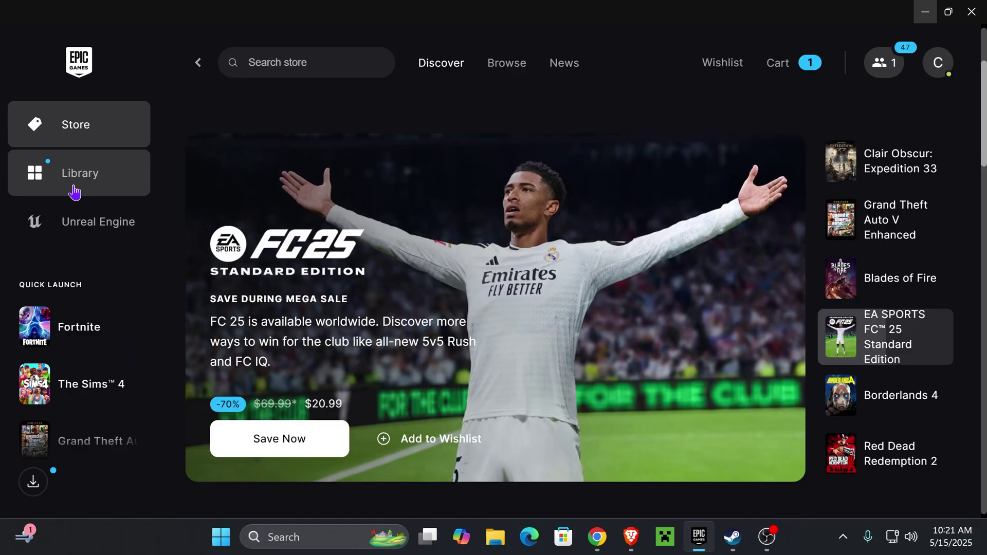
Open the game's install location from its Manage settings in the Epic Games Launcher Library.
{"action": "left_click", "coordinate": [88, 188]}
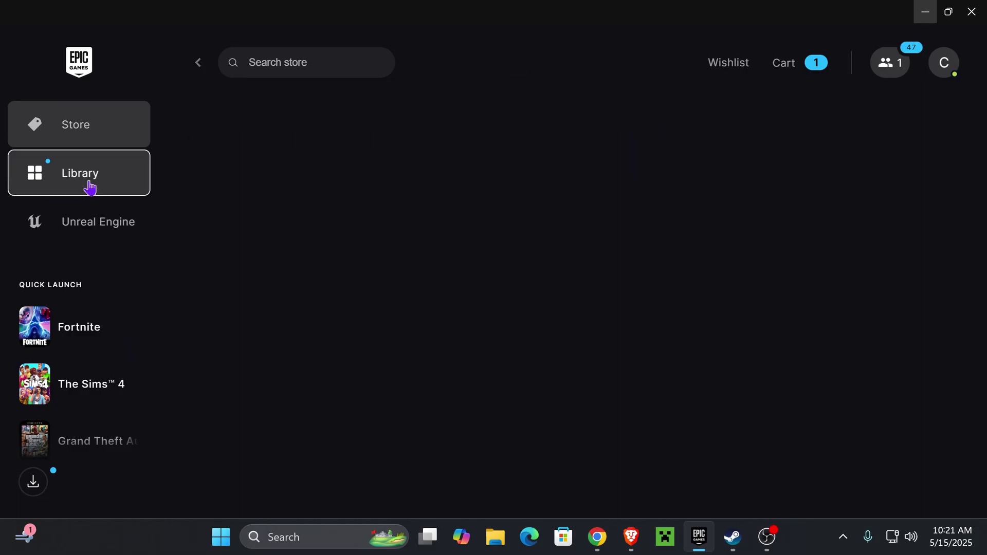
{"action": "left_click", "coordinate": [299, 365]}
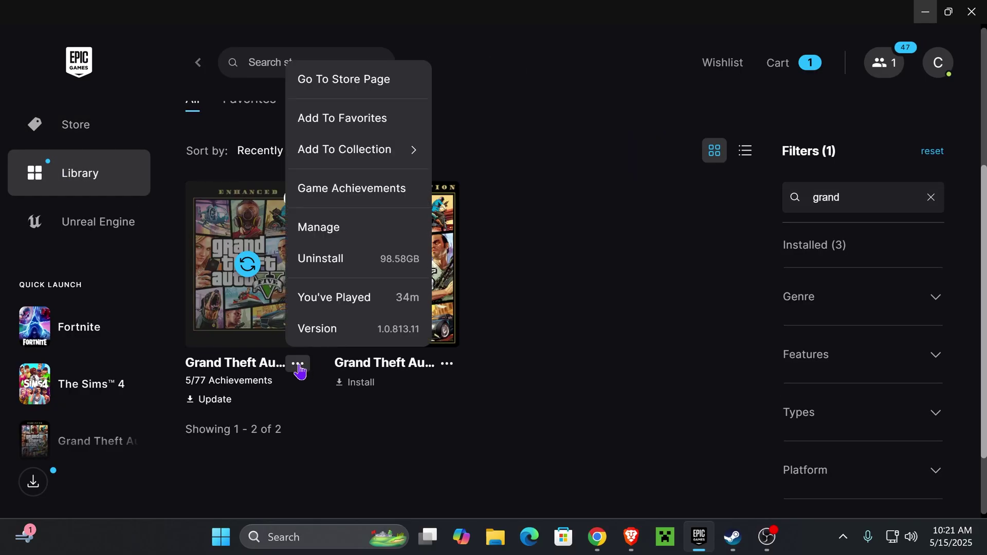
{"action": "left_click", "coordinate": [341, 231]}
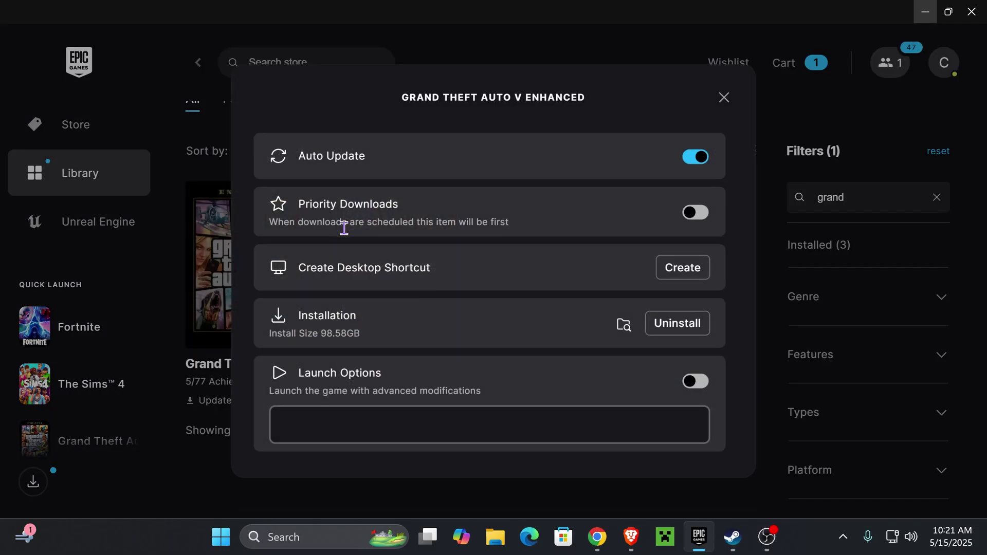
{"action": "left_click", "coordinate": [624, 323]}
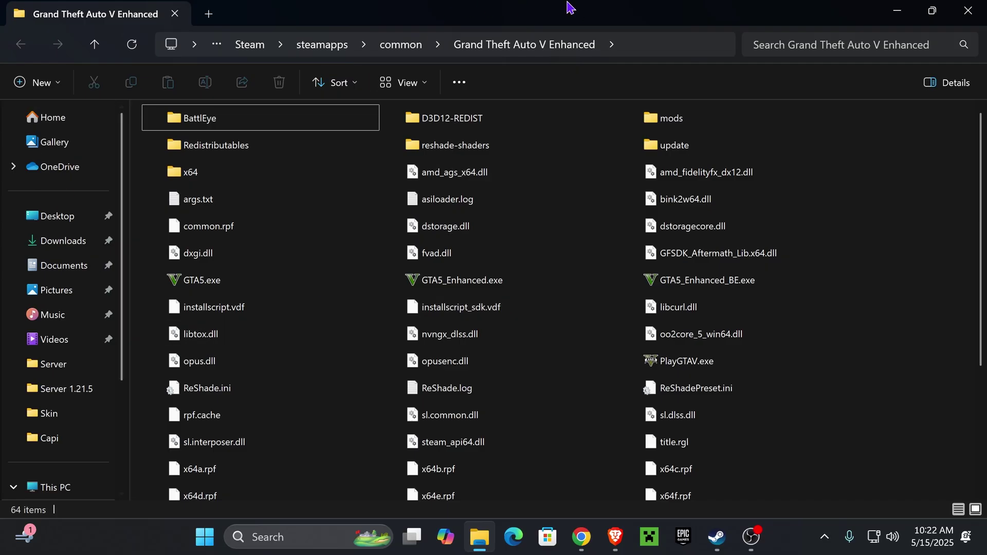
Open the ScriptHookV bin folder and select ScriptHookV.dll and xinput1_4.dll.
{"action": "left_click_drag", "start_coordinate": [545, 10], "coordinate": [392, 82]}
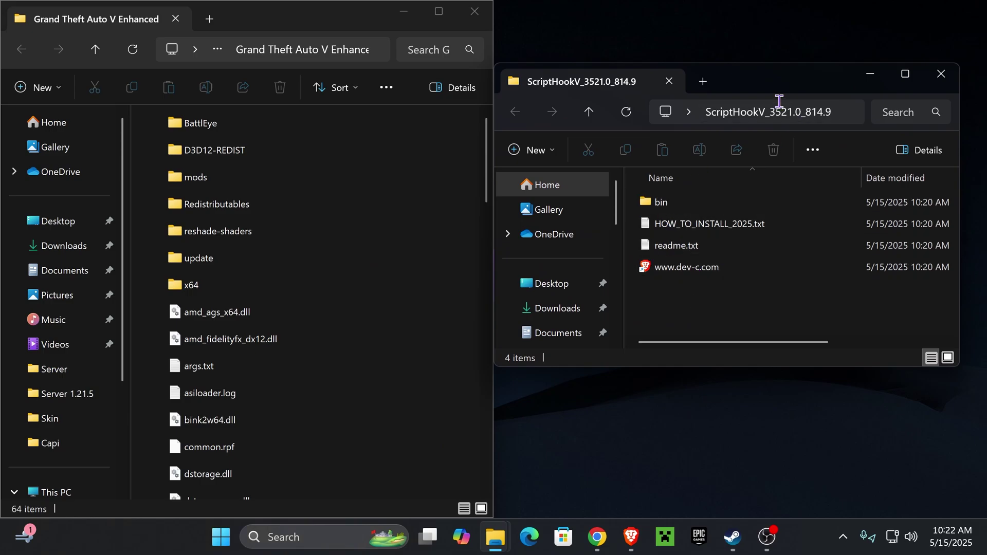
{"action": "double_click", "coordinate": [672, 203]}
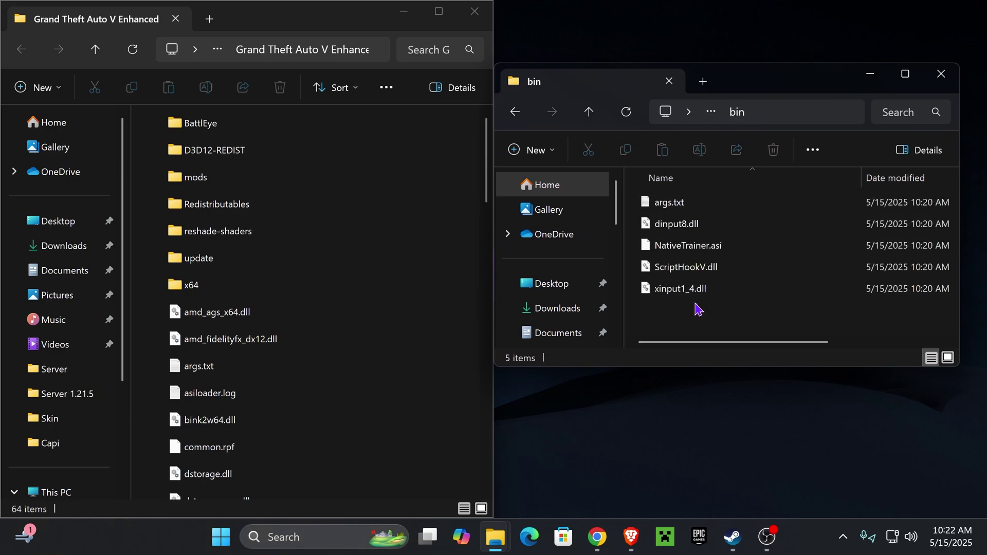
{"action": "left_click", "coordinate": [694, 293]}
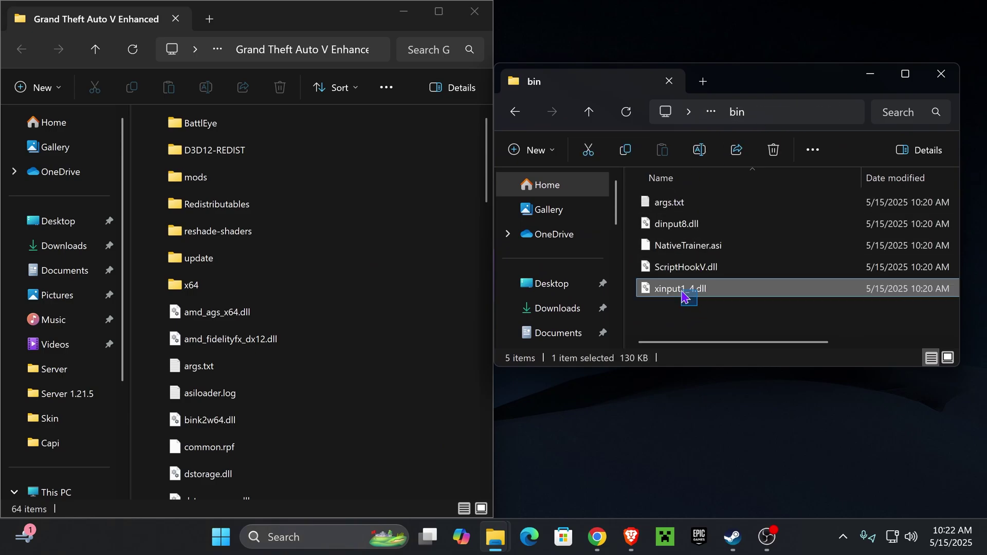
{"action": "left_click", "coordinate": [720, 269]}
{"action": "left_click_drag", "start_coordinate": [696, 310], "coordinate": [668, 278]}
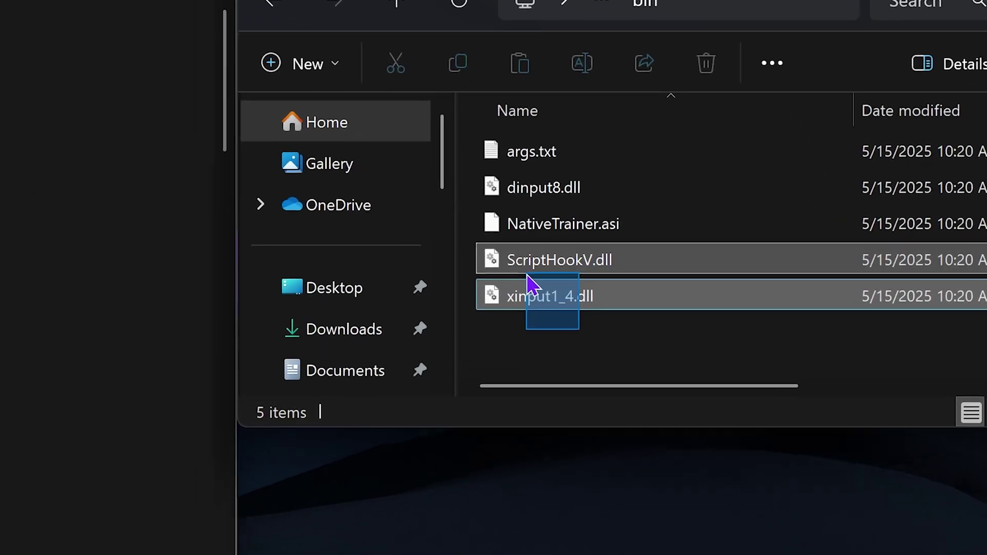
{"action": "left_click_drag", "start_coordinate": [528, 276], "coordinate": [535, 262]}
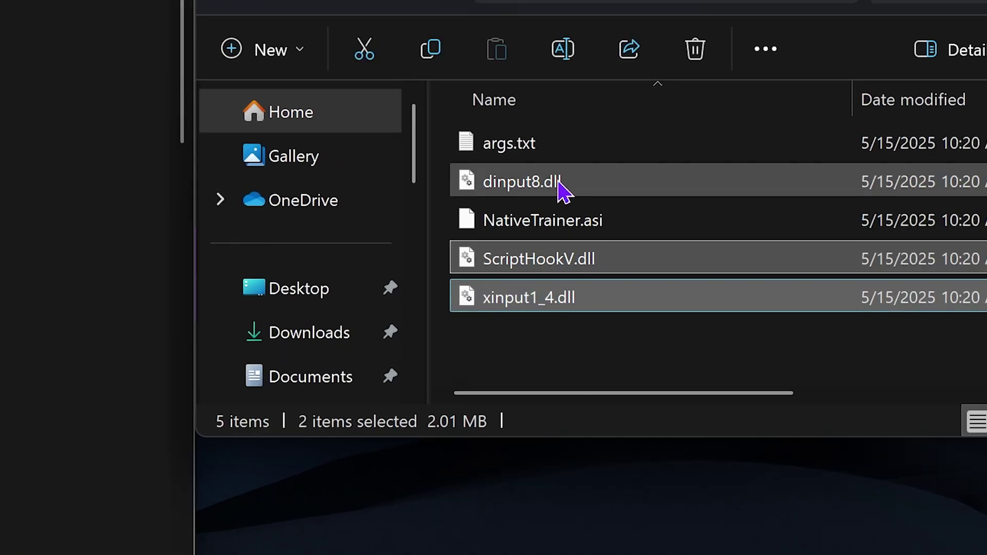
Drag ScriptHookV.dll and xinput1_4.dll into the Grand Theft Auto V Enhanced folder.
{"action": "left_click_drag", "start_coordinate": [555, 259], "coordinate": [141, 306]}
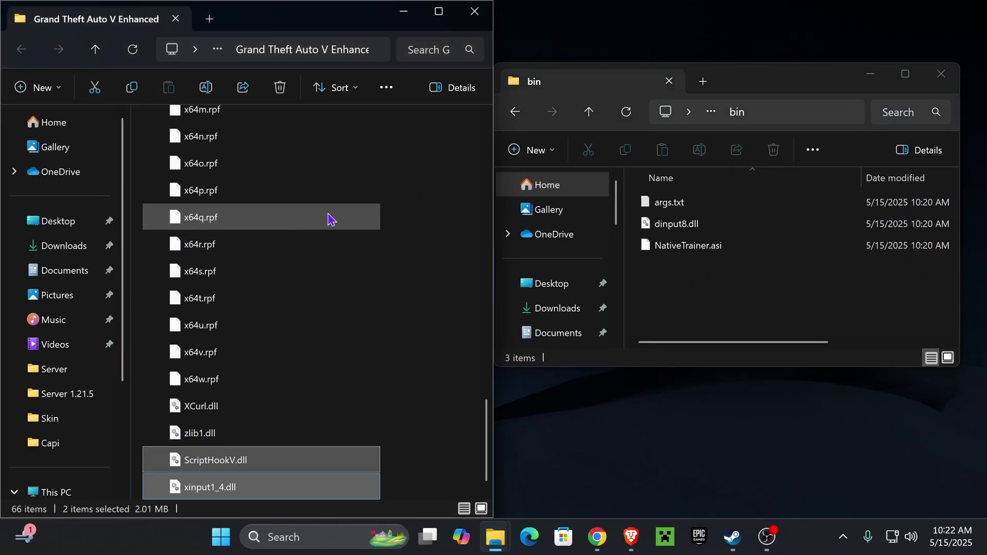
{"action": "scroll", "coordinate": [338, 280], "scroll_direction": "up", "scroll_amount": 15}
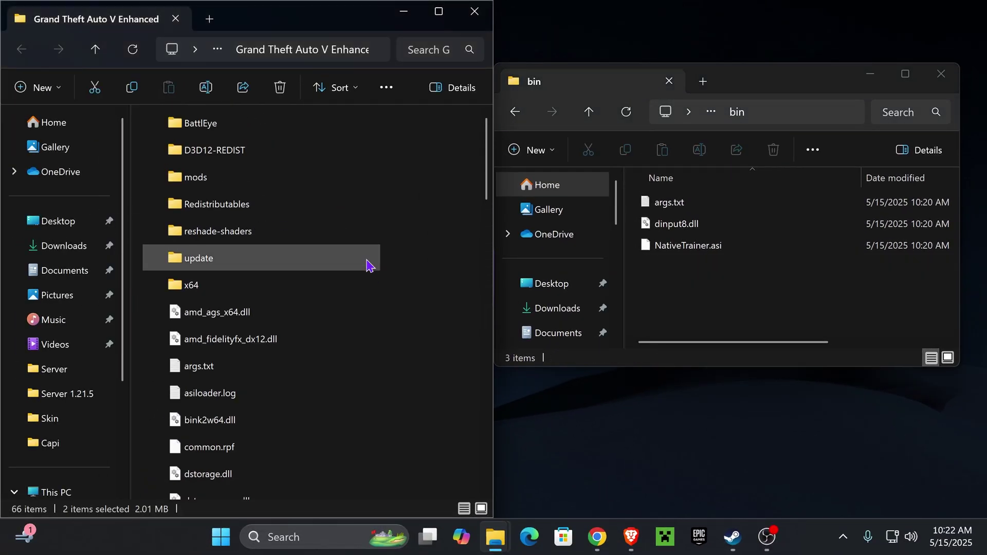
{"action": "scroll", "coordinate": [356, 254], "scroll_direction": "down", "scroll_amount": 14}
{"action": "scroll", "coordinate": [356, 254], "scroll_direction": "down", "scroll_amount": 2}
{"action": "scroll", "coordinate": [306, 136], "scroll_direction": "up", "scroll_amount": 15}
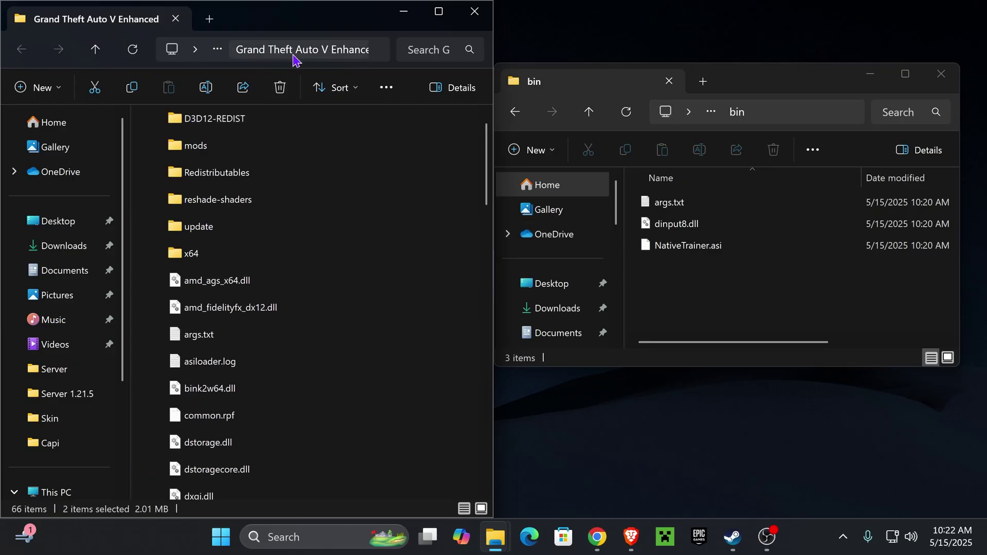
{"action": "scroll", "coordinate": [375, 271], "scroll_direction": "down", "scroll_amount": 10}
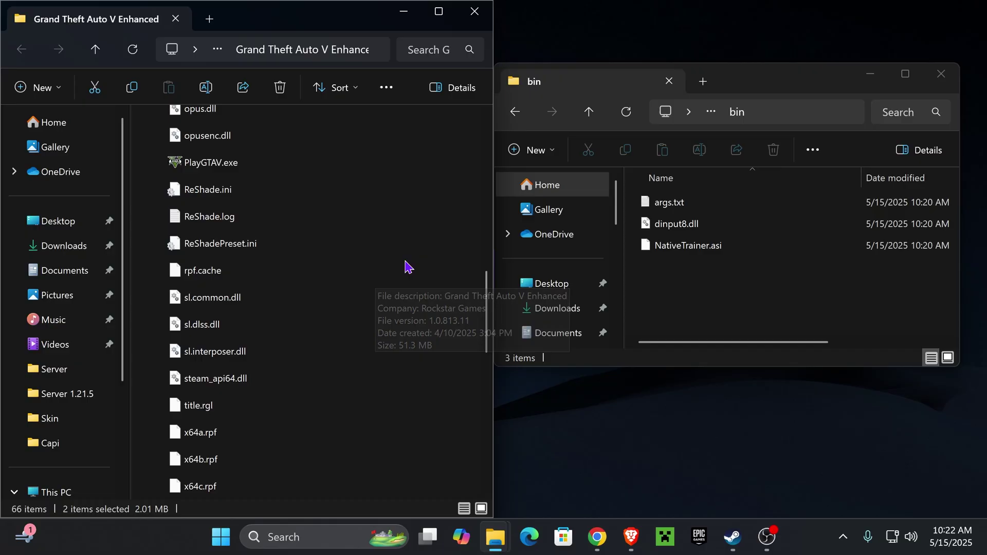
{"action": "scroll", "coordinate": [411, 278], "scroll_direction": "up", "scroll_amount": 4}
{"action": "scroll", "coordinate": [419, 298], "scroll_direction": "up", "scroll_amount": 8}
{"action": "left_click", "coordinate": [740, 331]}
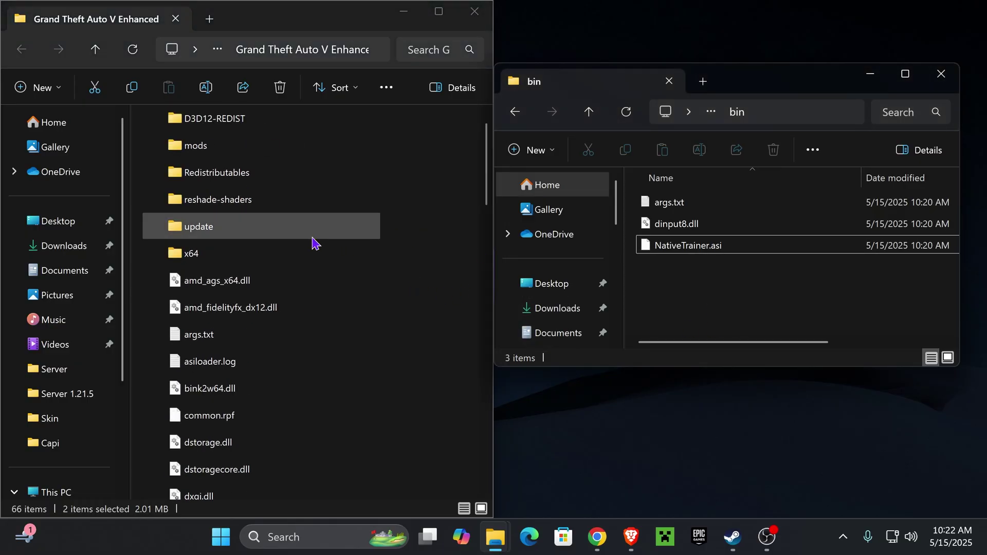
{"action": "scroll", "coordinate": [308, 250], "scroll_direction": "up", "scroll_amount": 1}
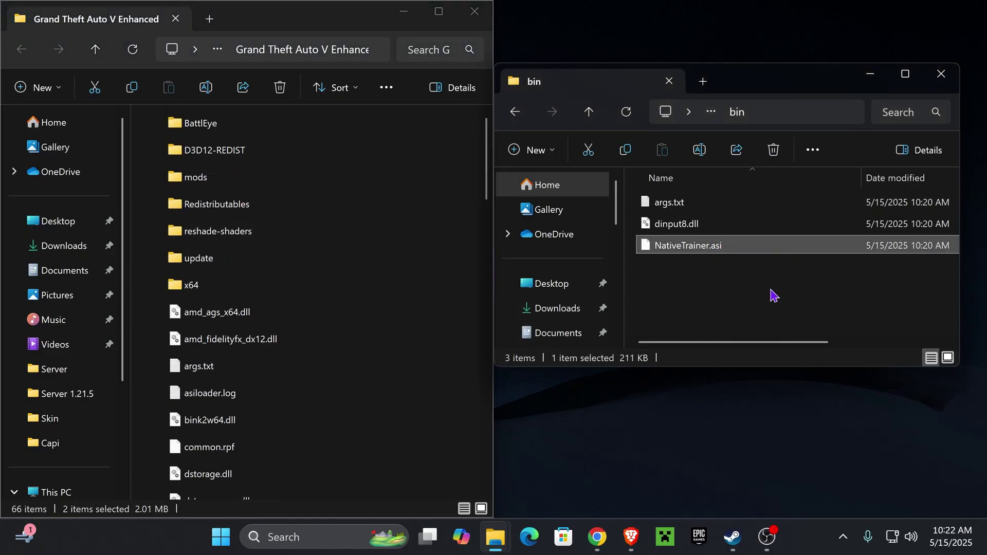
Close the bin window, move the ScriptHookV folder aside, and open the a85e39-TrainerV folder.
{"action": "left_click", "coordinate": [940, 75]}
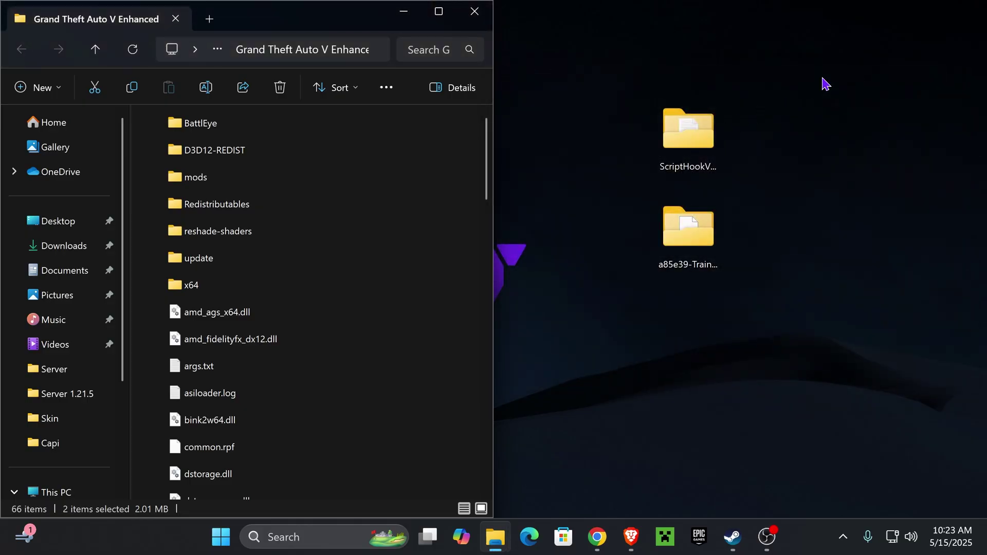
{"action": "left_click", "coordinate": [717, 158]}
{"action": "left_click_drag", "start_coordinate": [718, 158], "coordinate": [703, 244]}
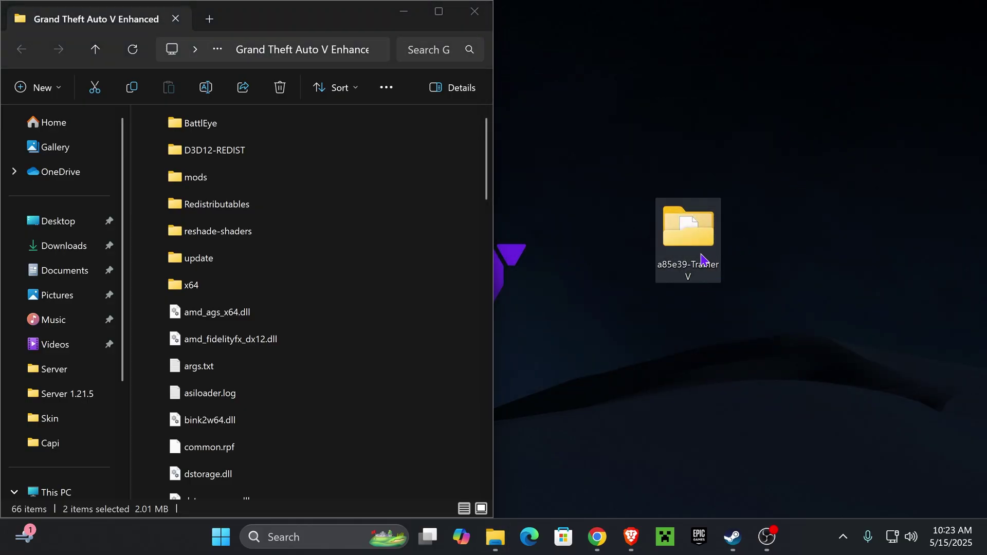
{"action": "double_click", "coordinate": [697, 247]}
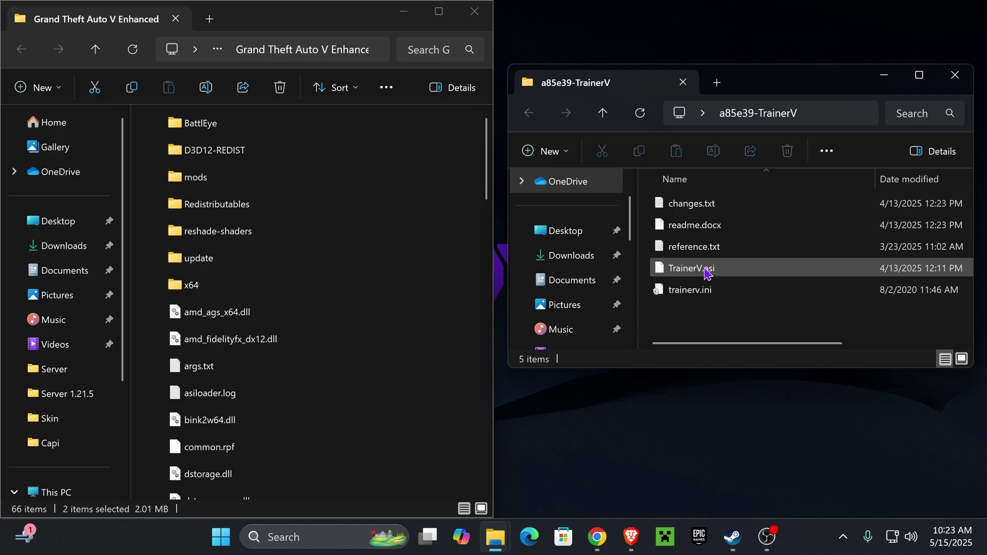
Move TrainerV.asi and trainerv.ini into the Grand Theft Auto V Enhanced folder, bringing it to 68 items.
{"action": "left_click", "coordinate": [714, 313]}
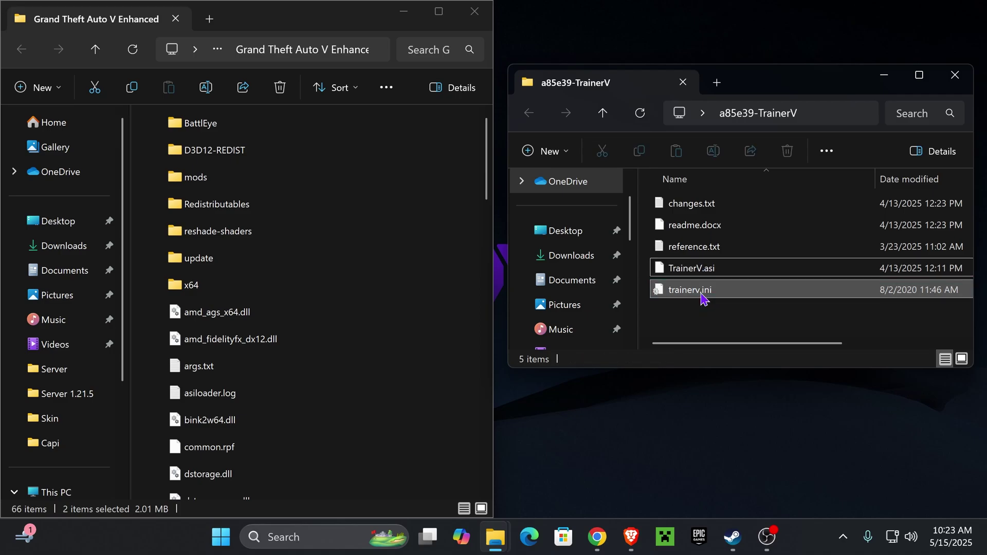
{"action": "left_click", "coordinate": [704, 268], "text": "ctrl"}
{"action": "scroll", "coordinate": [206, 226], "scroll_direction": "down", "scroll_amount": 10}
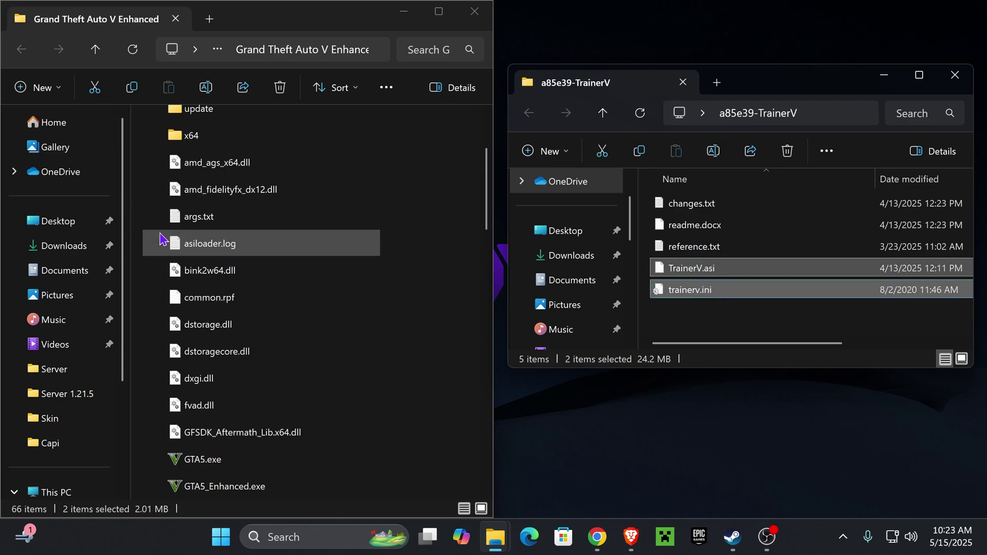
{"action": "scroll", "coordinate": [159, 225], "scroll_direction": "down", "scroll_amount": 4}
{"action": "left_click_drag", "start_coordinate": [728, 314], "coordinate": [248, 244]}
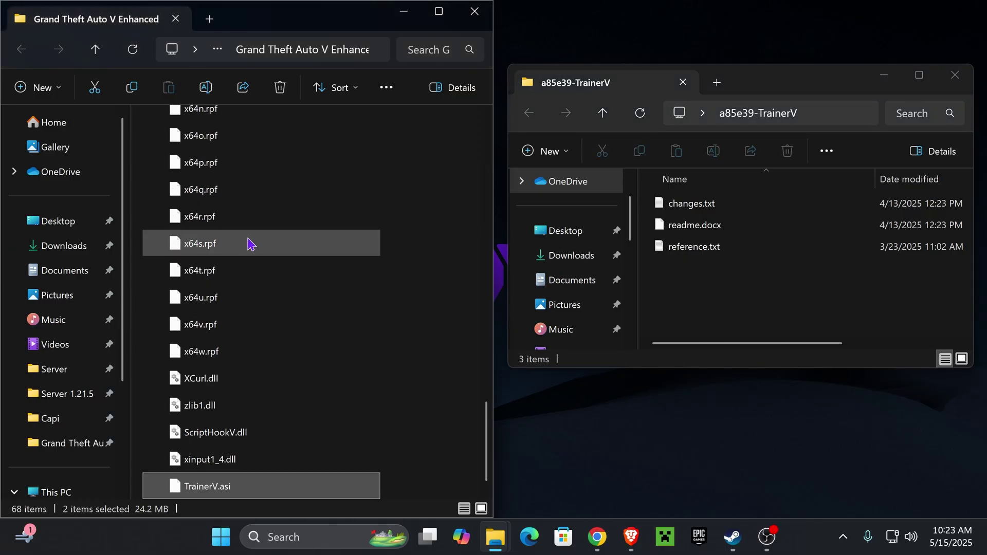
{"action": "scroll", "coordinate": [264, 226], "scroll_direction": "up", "scroll_amount": 18}
{"action": "scroll", "coordinate": [390, 257], "scroll_direction": "down", "scroll_amount": 3}
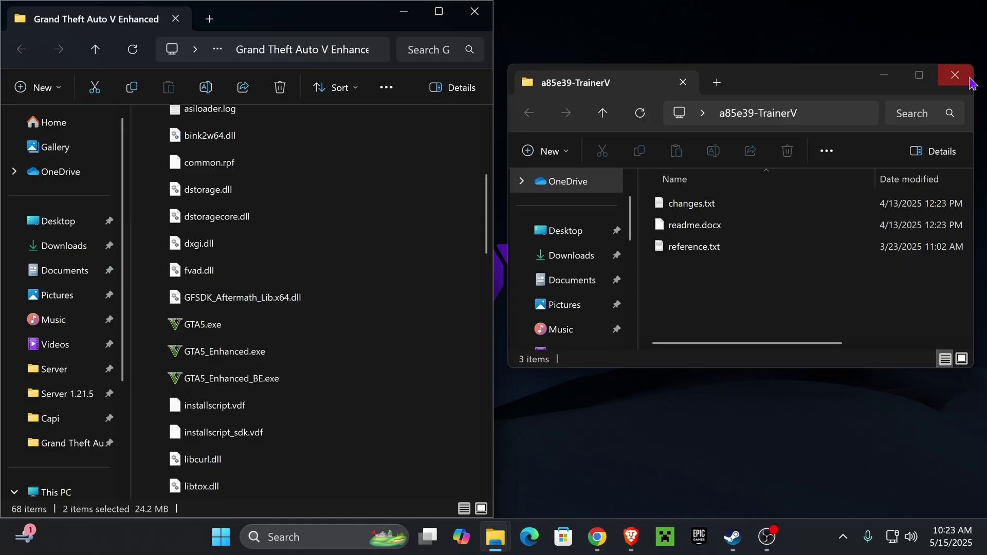
{"action": "left_click", "coordinate": [955, 75]}
{"action": "left_click", "coordinate": [689, 242]}
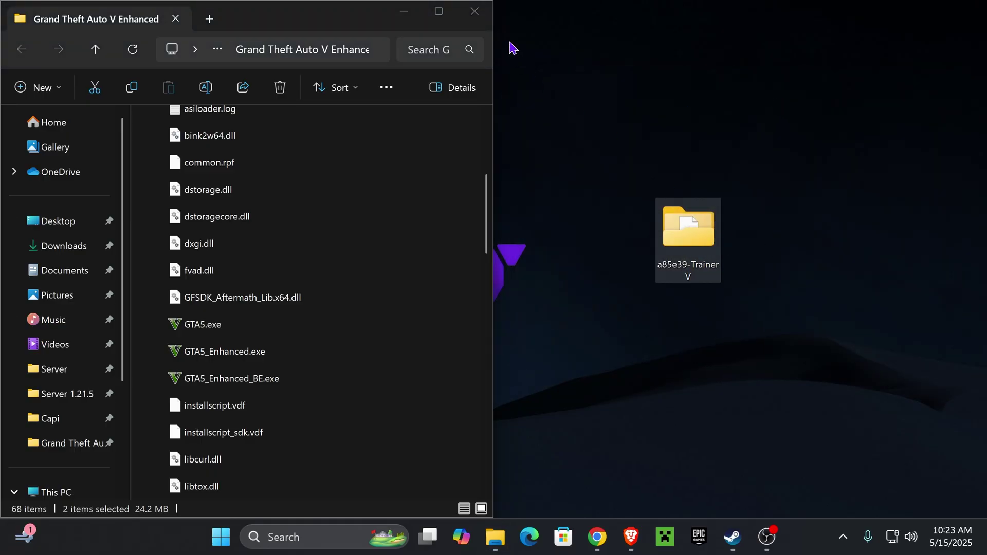
Delete the leftover trainer folder, close Explorer, and open the GTA V Enhanced page in Steam.
{"action": "key", "text": "Delete"}
{"action": "left_click", "coordinate": [480, 18]}
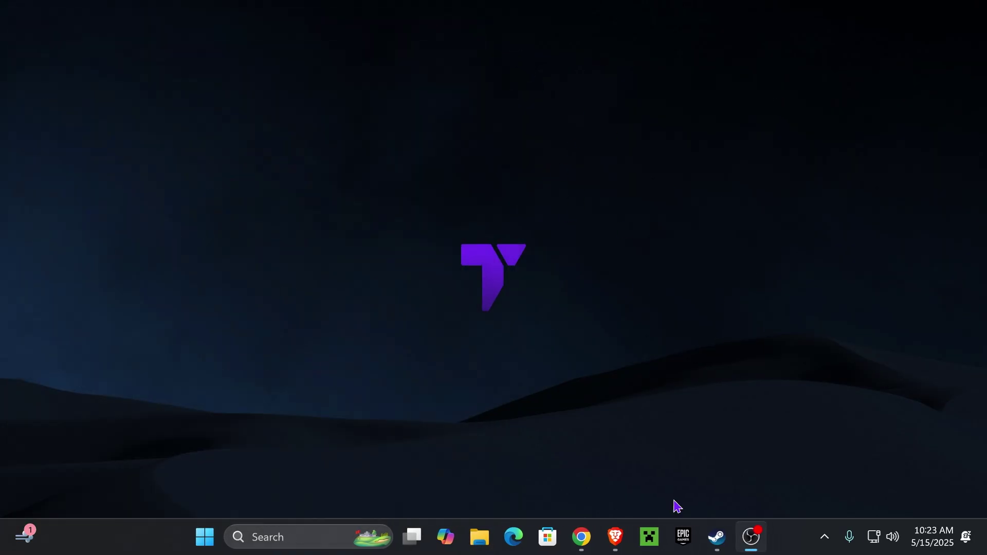
{"action": "left_click", "coordinate": [719, 546]}
{"action": "left_click", "coordinate": [54, 193]}
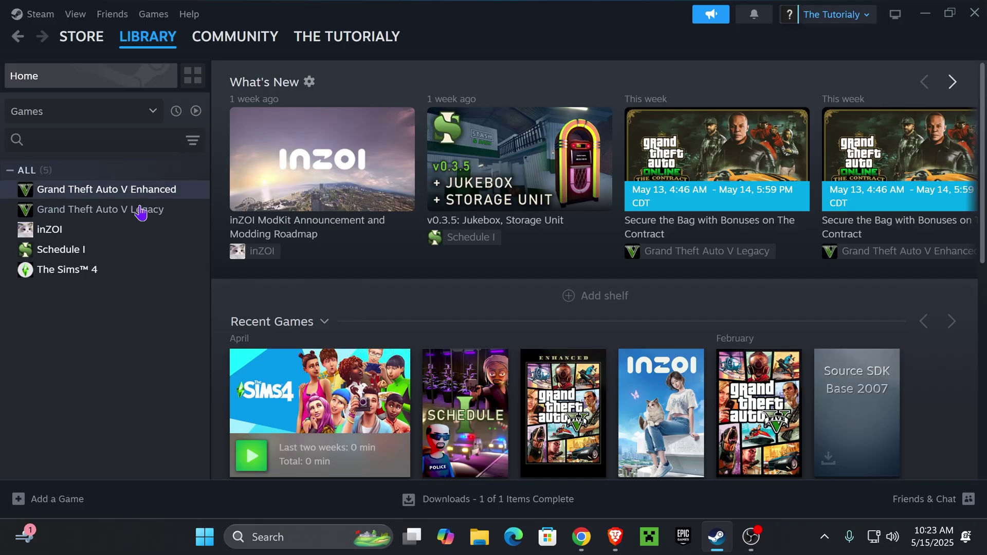
Launch the game, turn off BattlEye in Rockstar launcher settings, and close the launcher.
{"action": "left_click", "coordinate": [350, 326]}
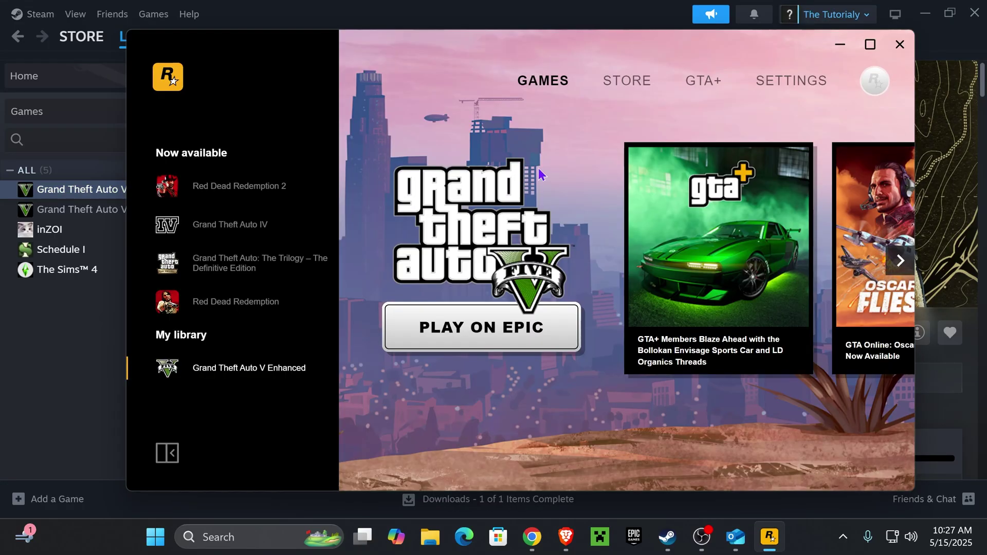
{"action": "left_click", "coordinate": [799, 84]}
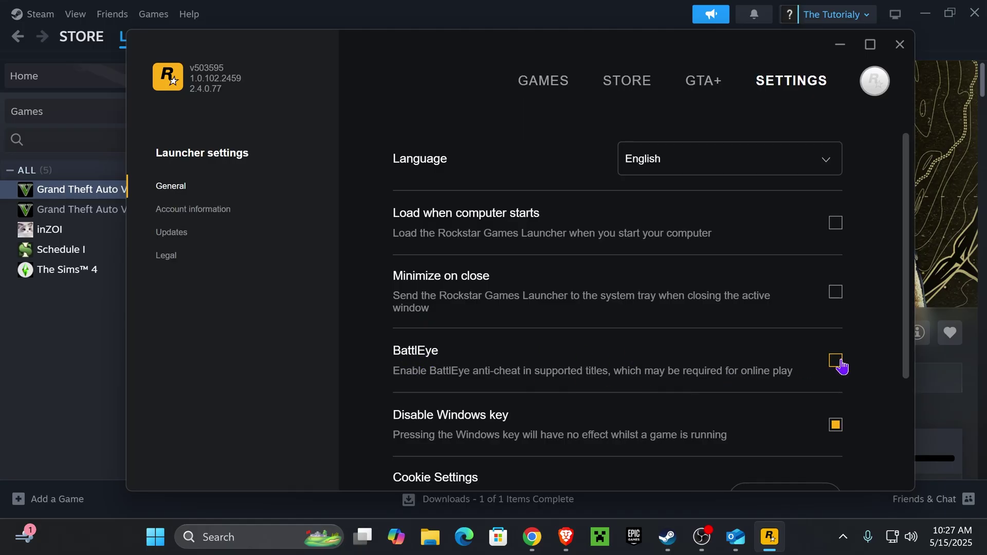
{"action": "left_click", "coordinate": [900, 45]}
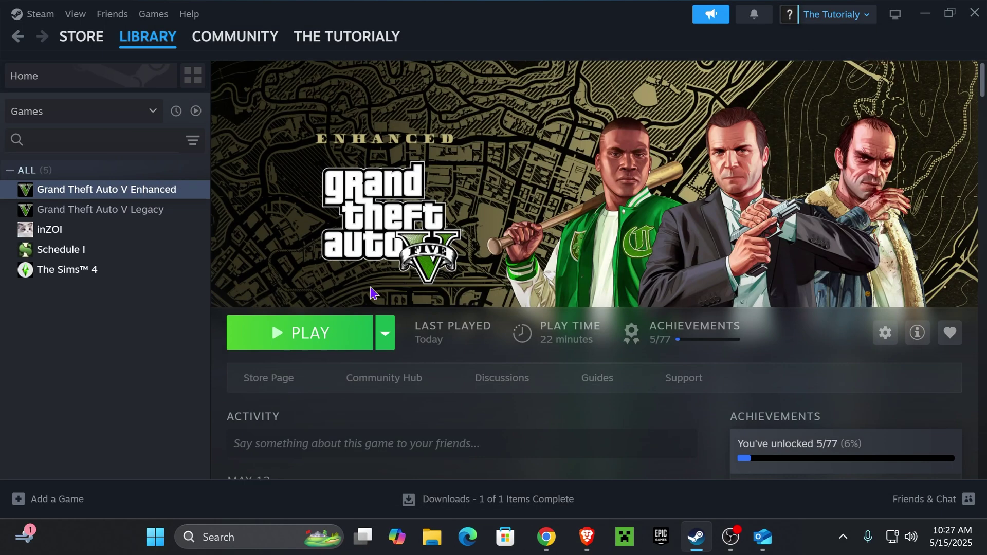
Start GTA V Enhanced, walk the character around the street, and open the trainer's Main Menu with F4.
{"action": "left_click", "coordinate": [309, 343]}
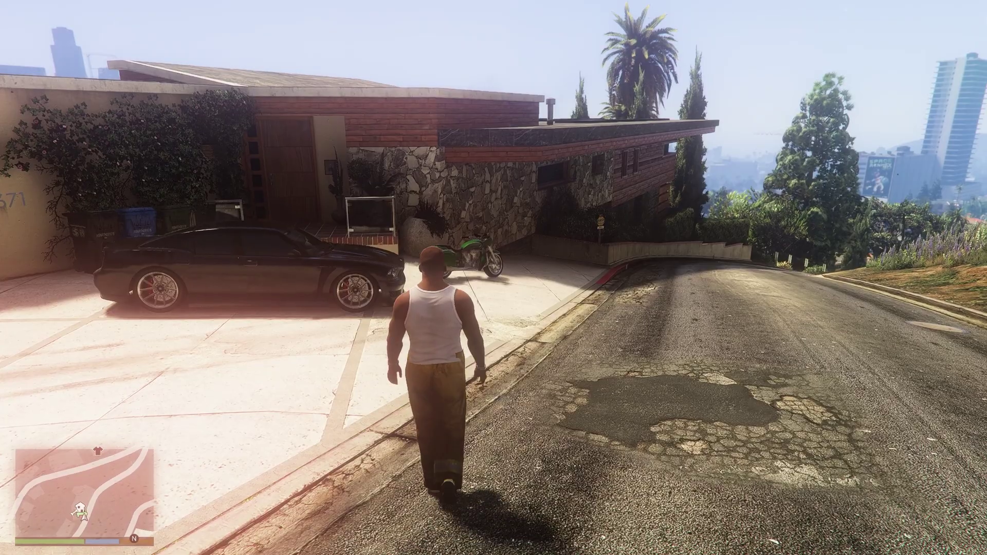
{"action": "key", "text": "w"}
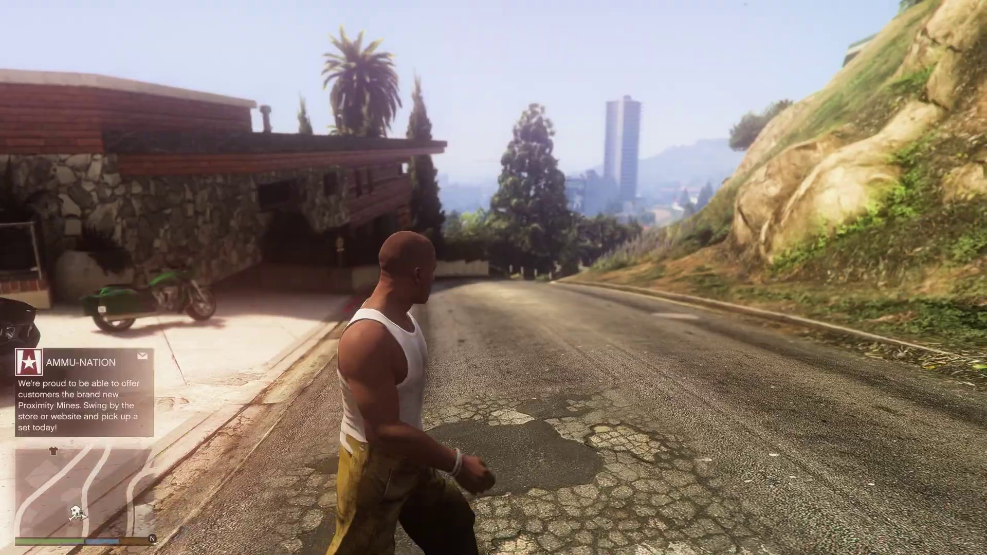
{"action": "key", "text": "s"}
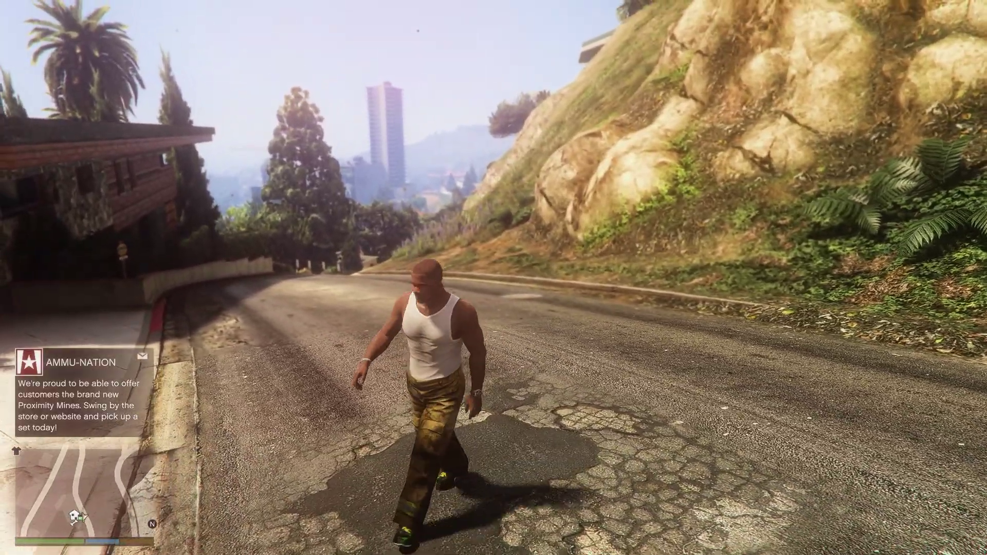
{"action": "key", "text": "w"}
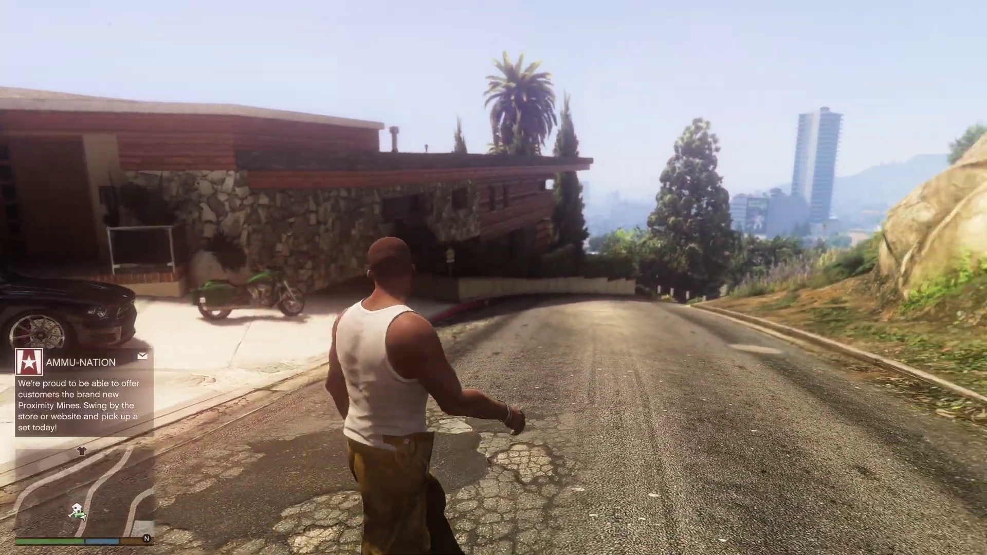
{"action": "key", "text": "w"}
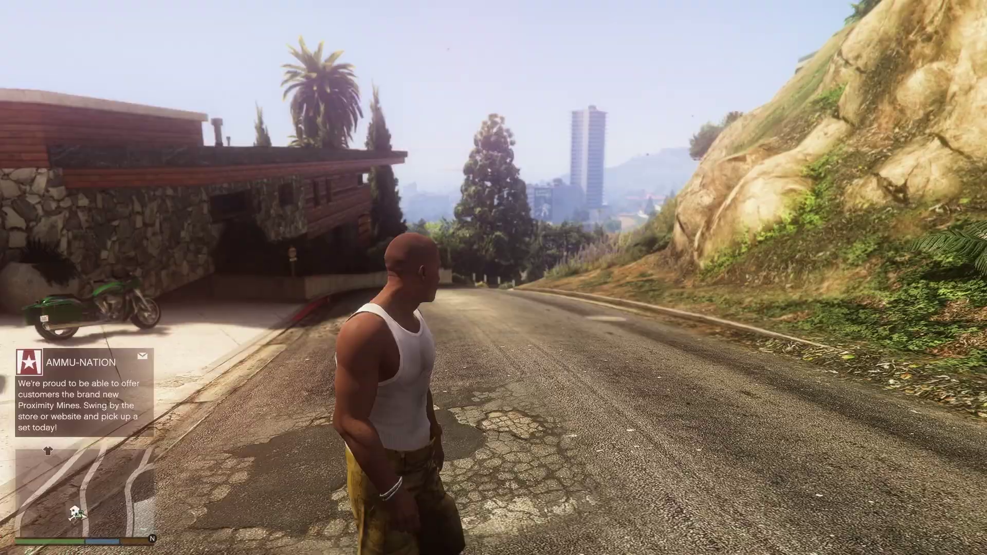
{"action": "key", "text": "a"}
{"action": "key", "text": "a"}
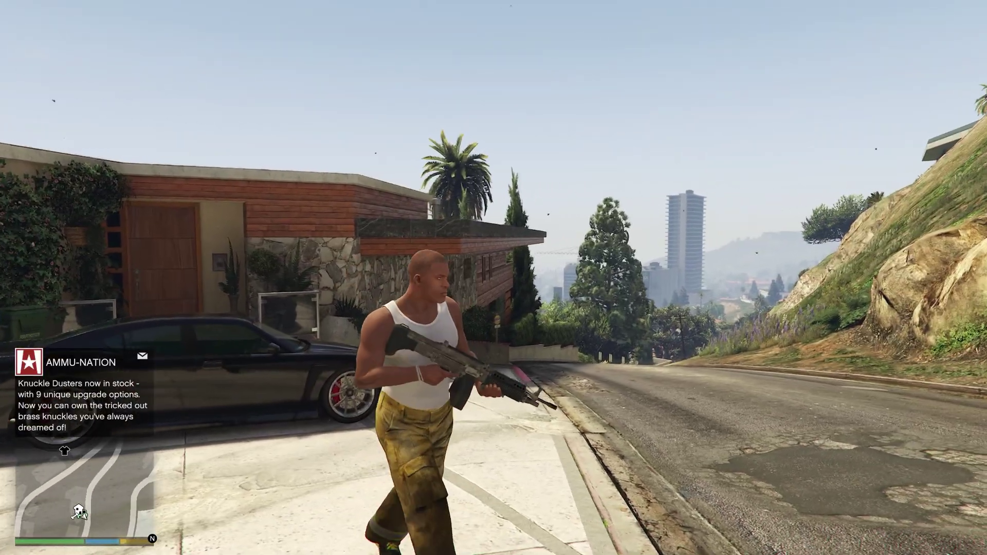
{"action": "key", "text": "s"}
{"action": "key", "text": "F4"}
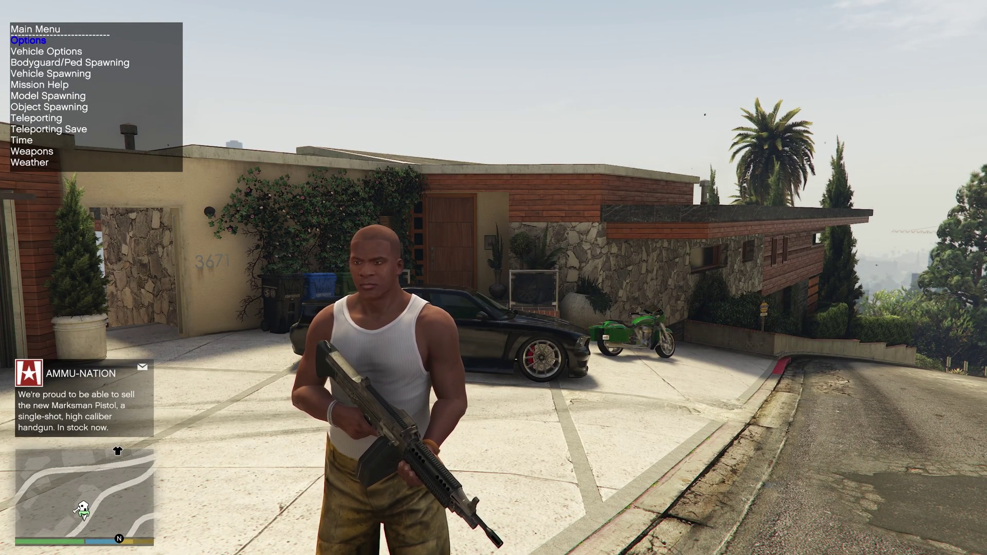
Enable Always God Mode in the trainer's Options submenu, then close the trainer menu.
{"action": "key", "text": "Return"}
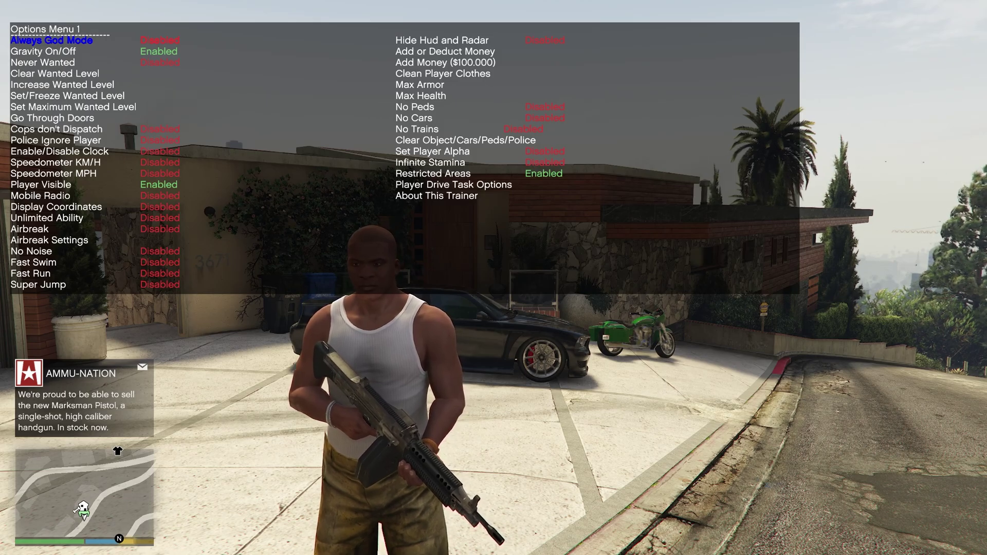
{"action": "key", "text": "BackSpace"}
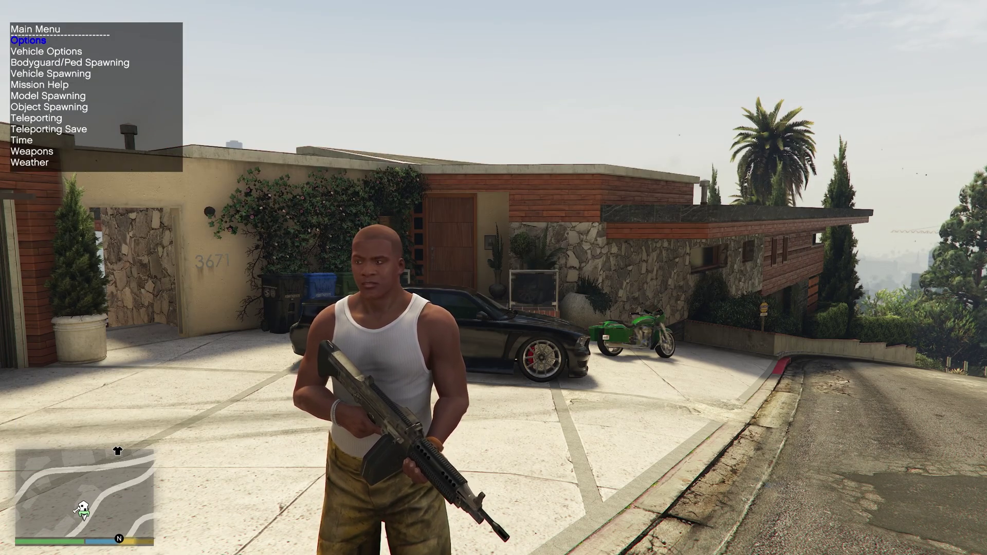
{"action": "key", "text": "Return"}
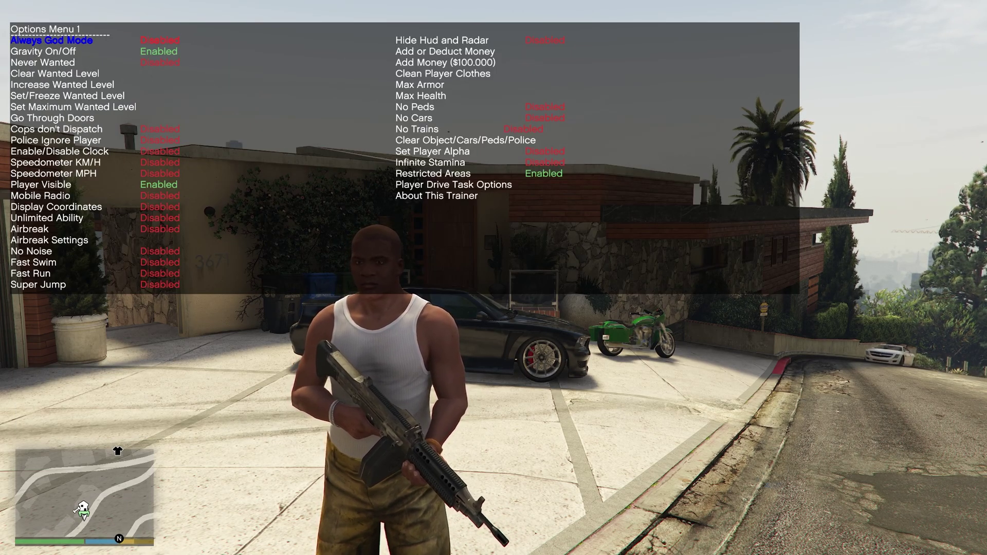
{"action": "key", "text": "Return"}
{"action": "key", "text": "BackSpace"}
{"action": "key", "text": "BackSpace"}
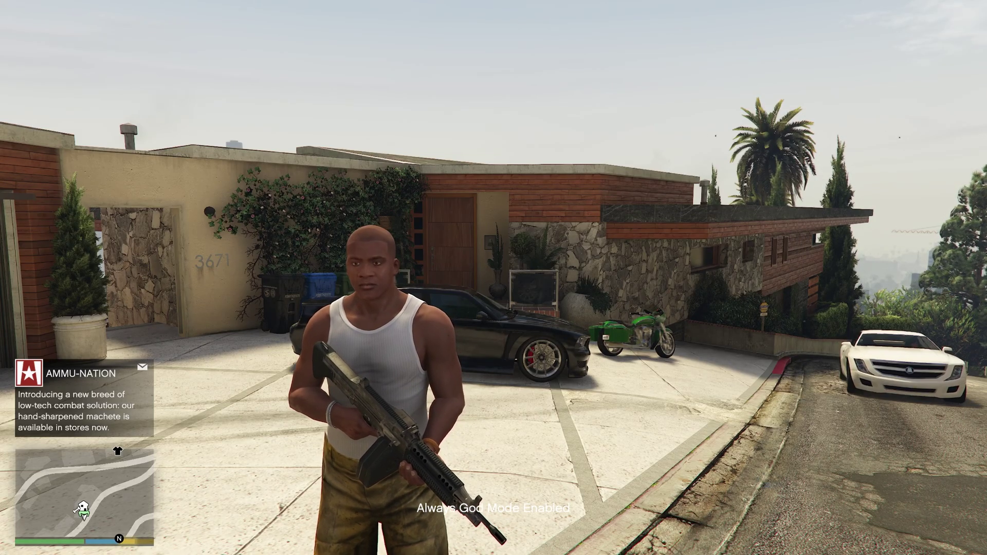